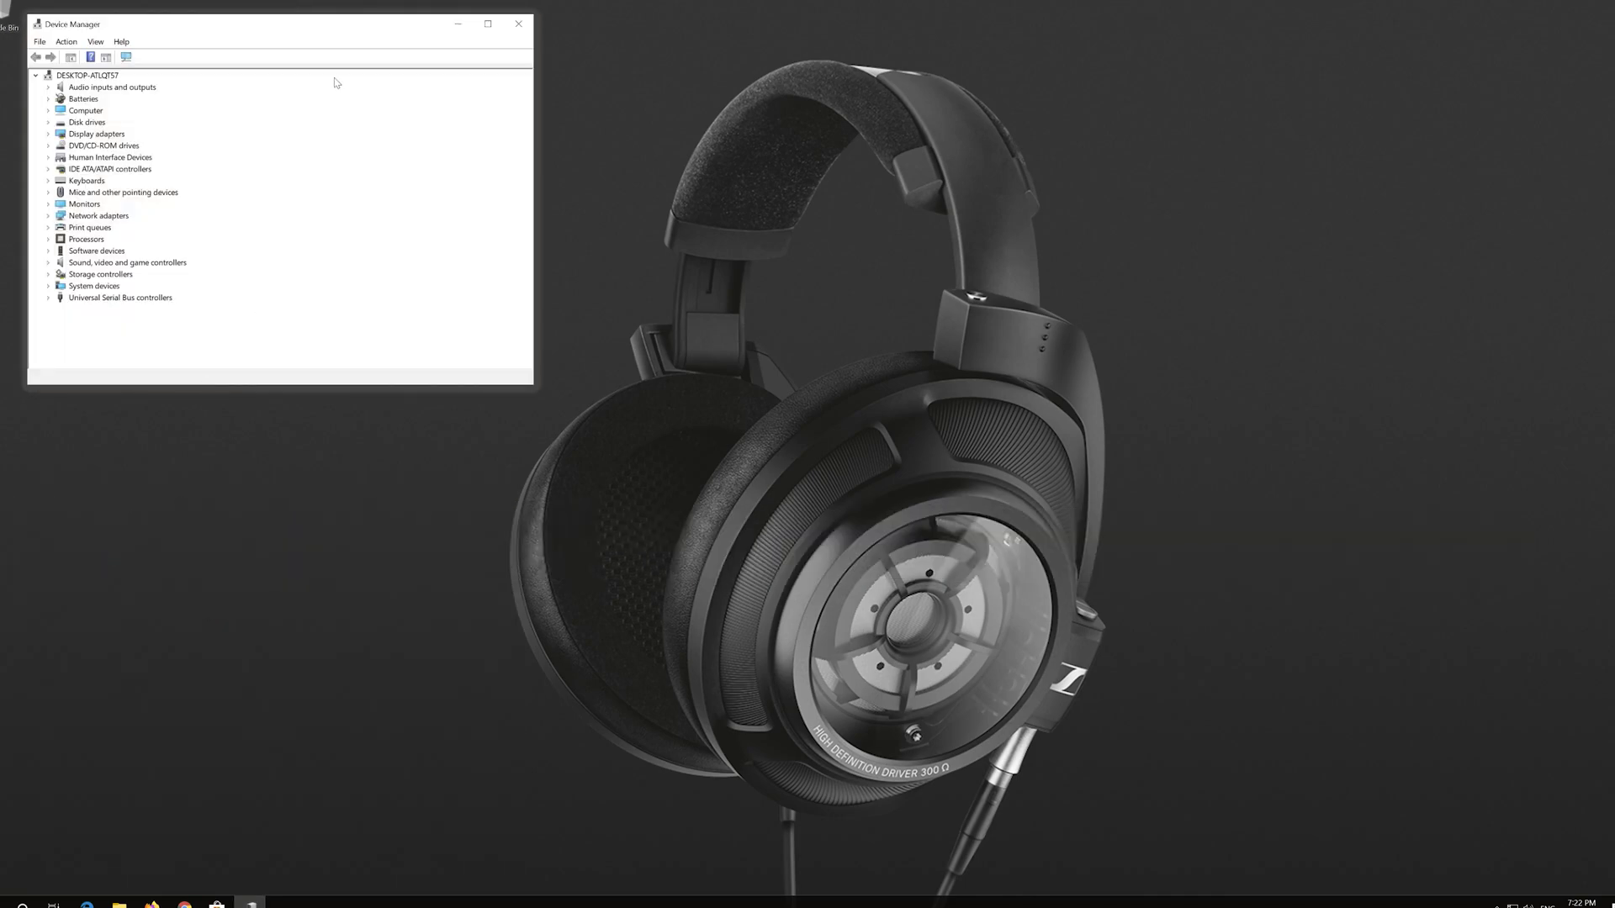
Step: Center Device Manager, expand 'Sound, video and game controllers' and select High Definition Audio Device
{"action": "mouse_move", "coordinate": [324, 36]}
{"action": "left_mouse_down"}
{"action": "mouse_move", "coordinate": [618, 180]}
{"action": "mouse_move", "coordinate": [788, 219]}
{"action": "left_mouse_up"}
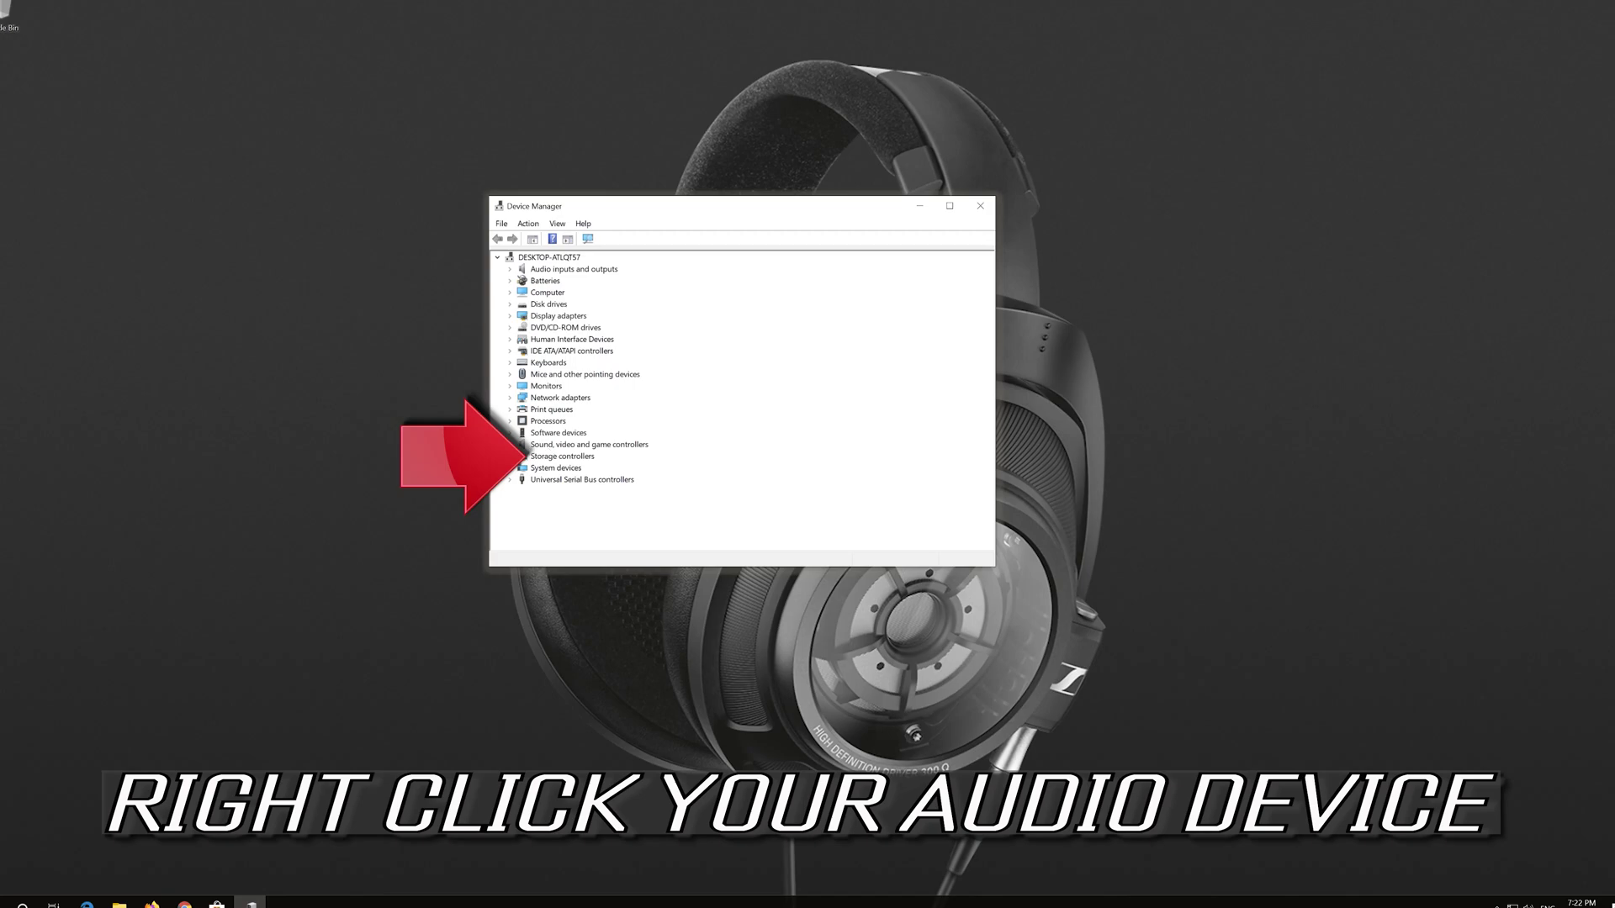
{"action": "left_click", "coordinate": [510, 444]}
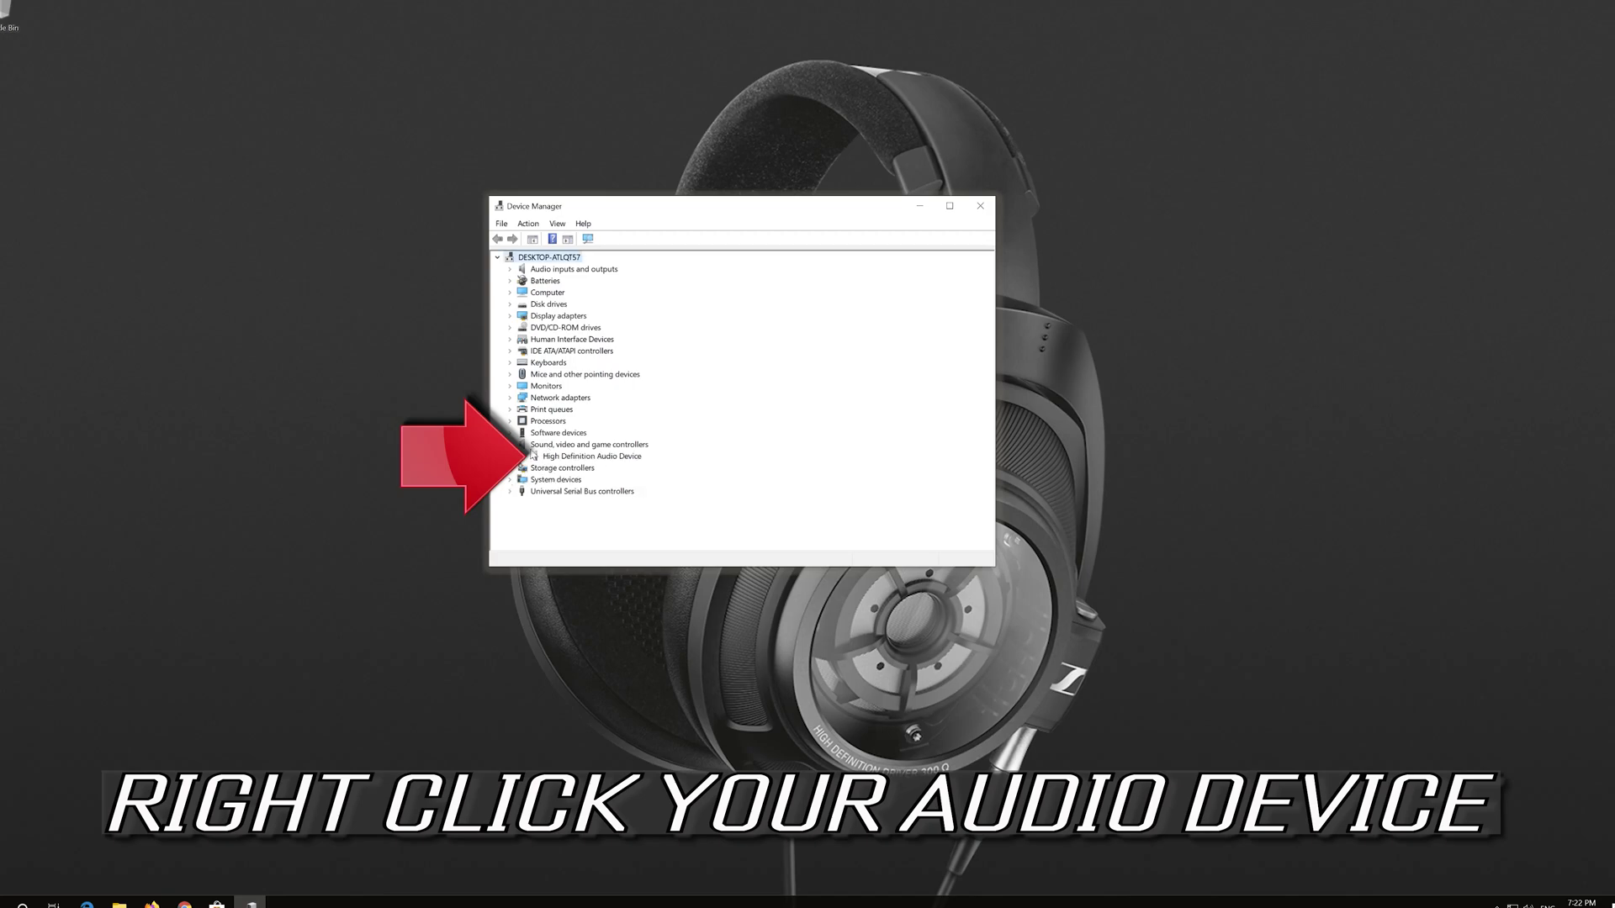
{"action": "left_click", "coordinate": [559, 455]}
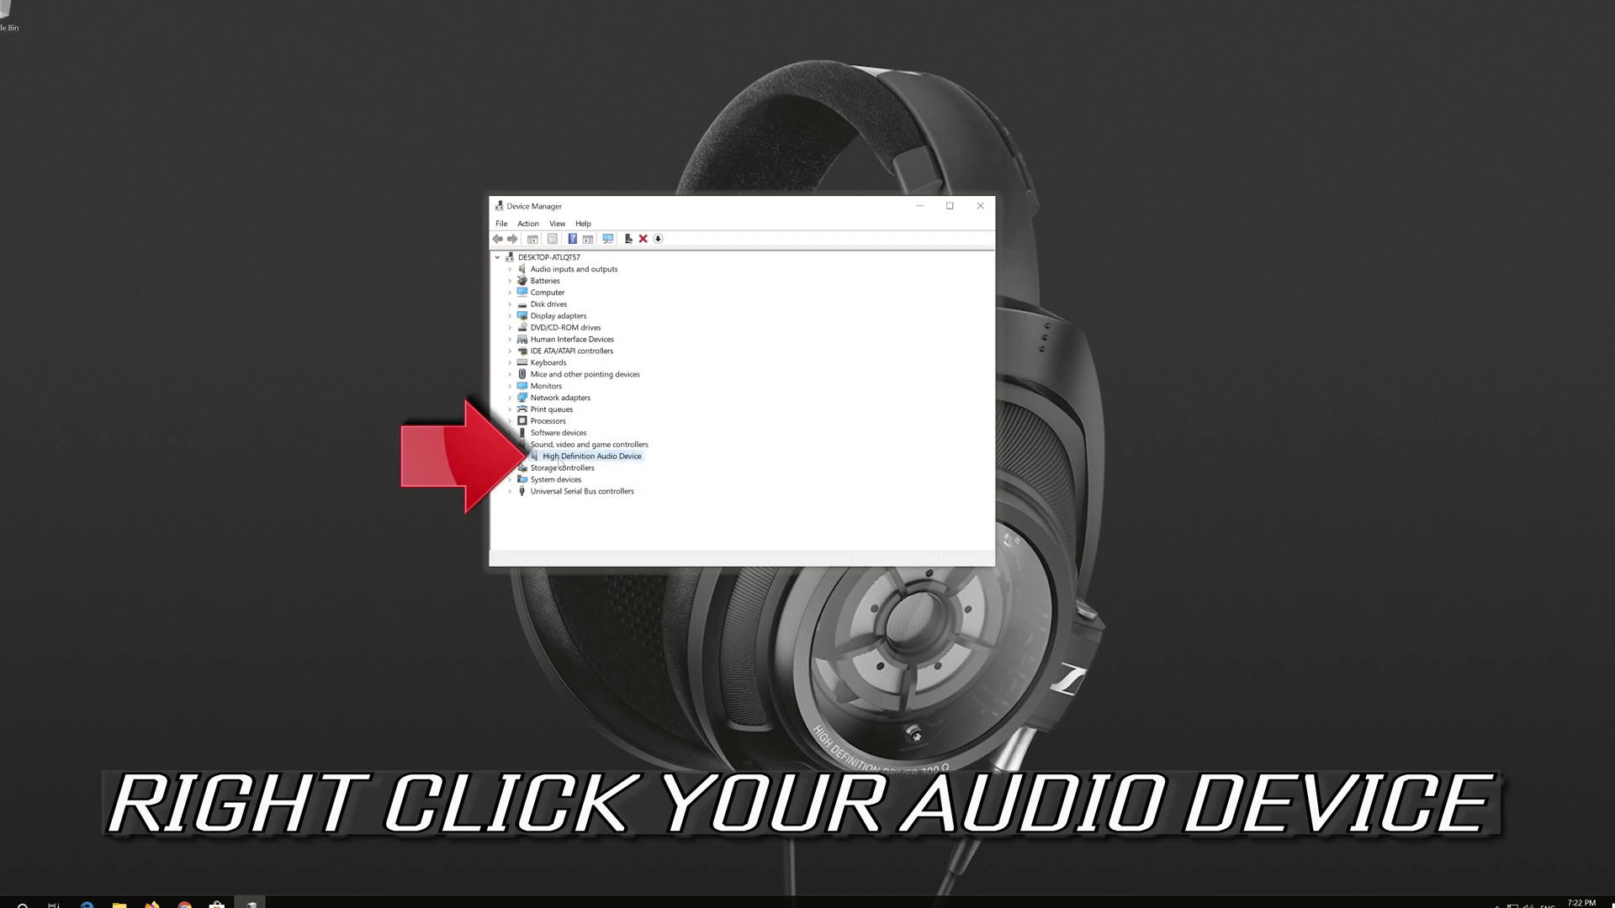
Step: Automatically search for a newer High Definition Audio Device driver, then continue to Windows Update
{"action": "right_click", "coordinate": [616, 460]}
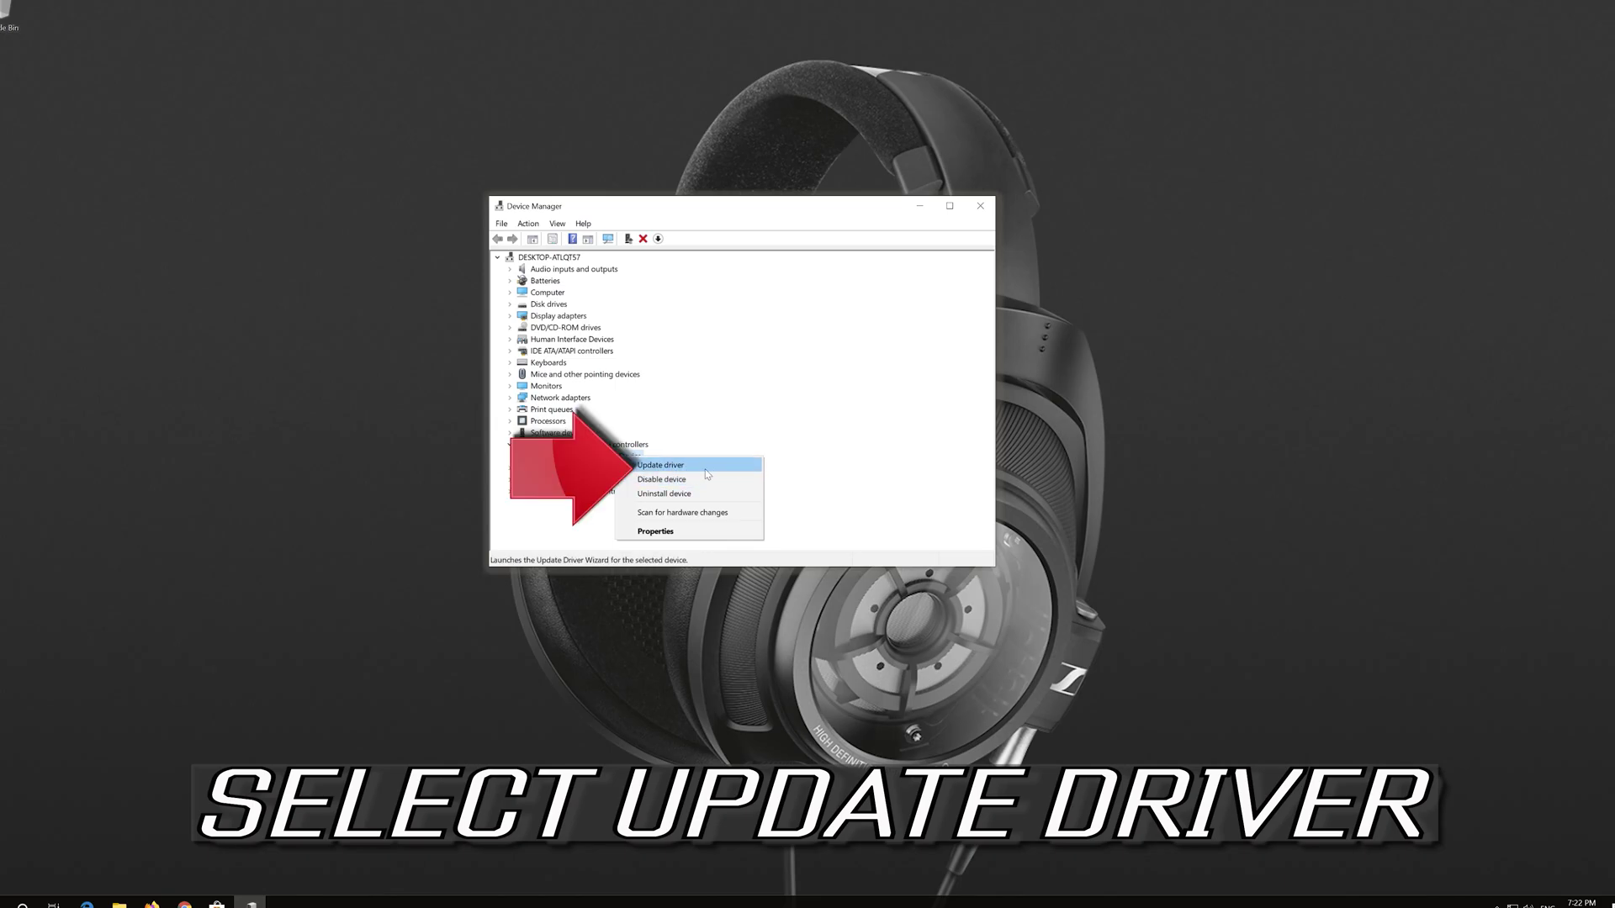
{"action": "left_click", "coordinate": [706, 471]}
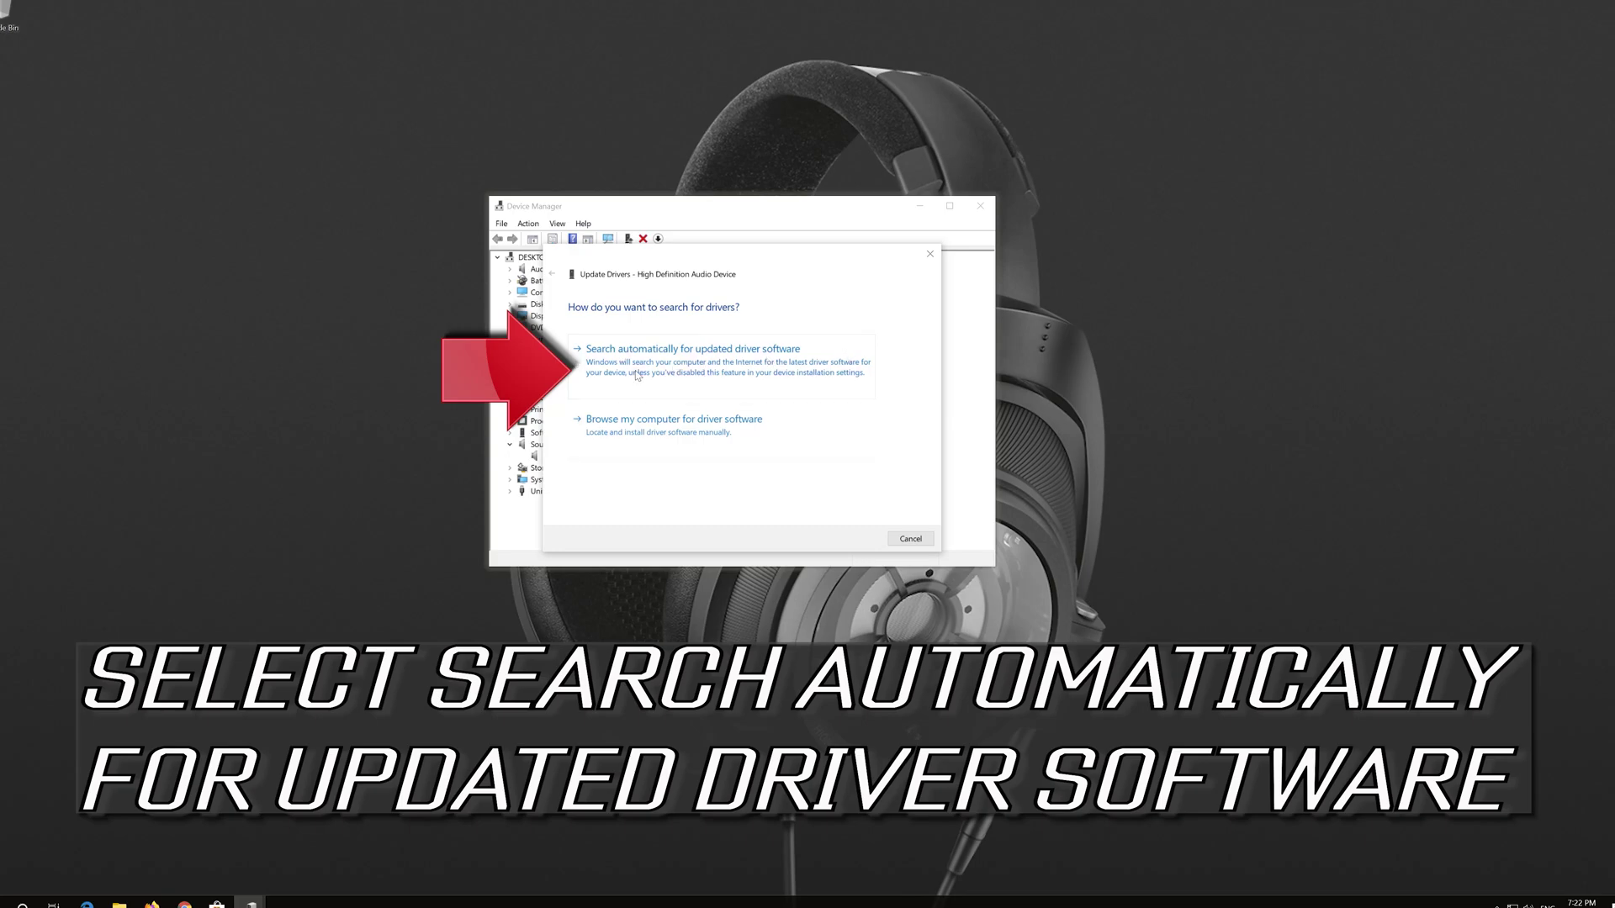
{"action": "left_click", "coordinate": [723, 369]}
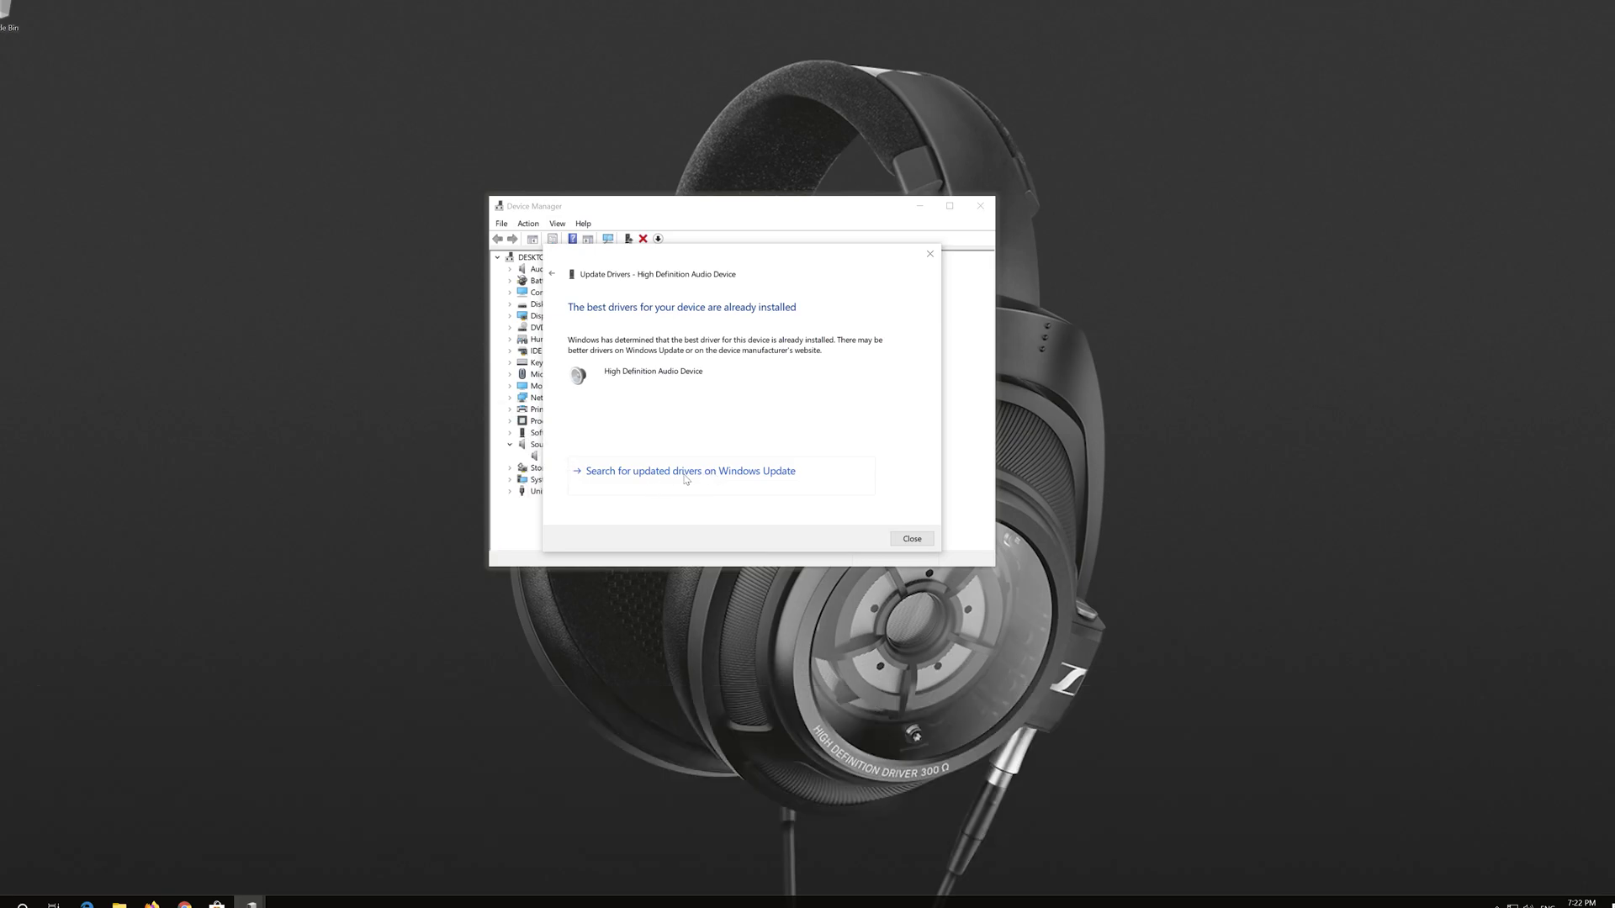
{"action": "left_click", "coordinate": [684, 475]}
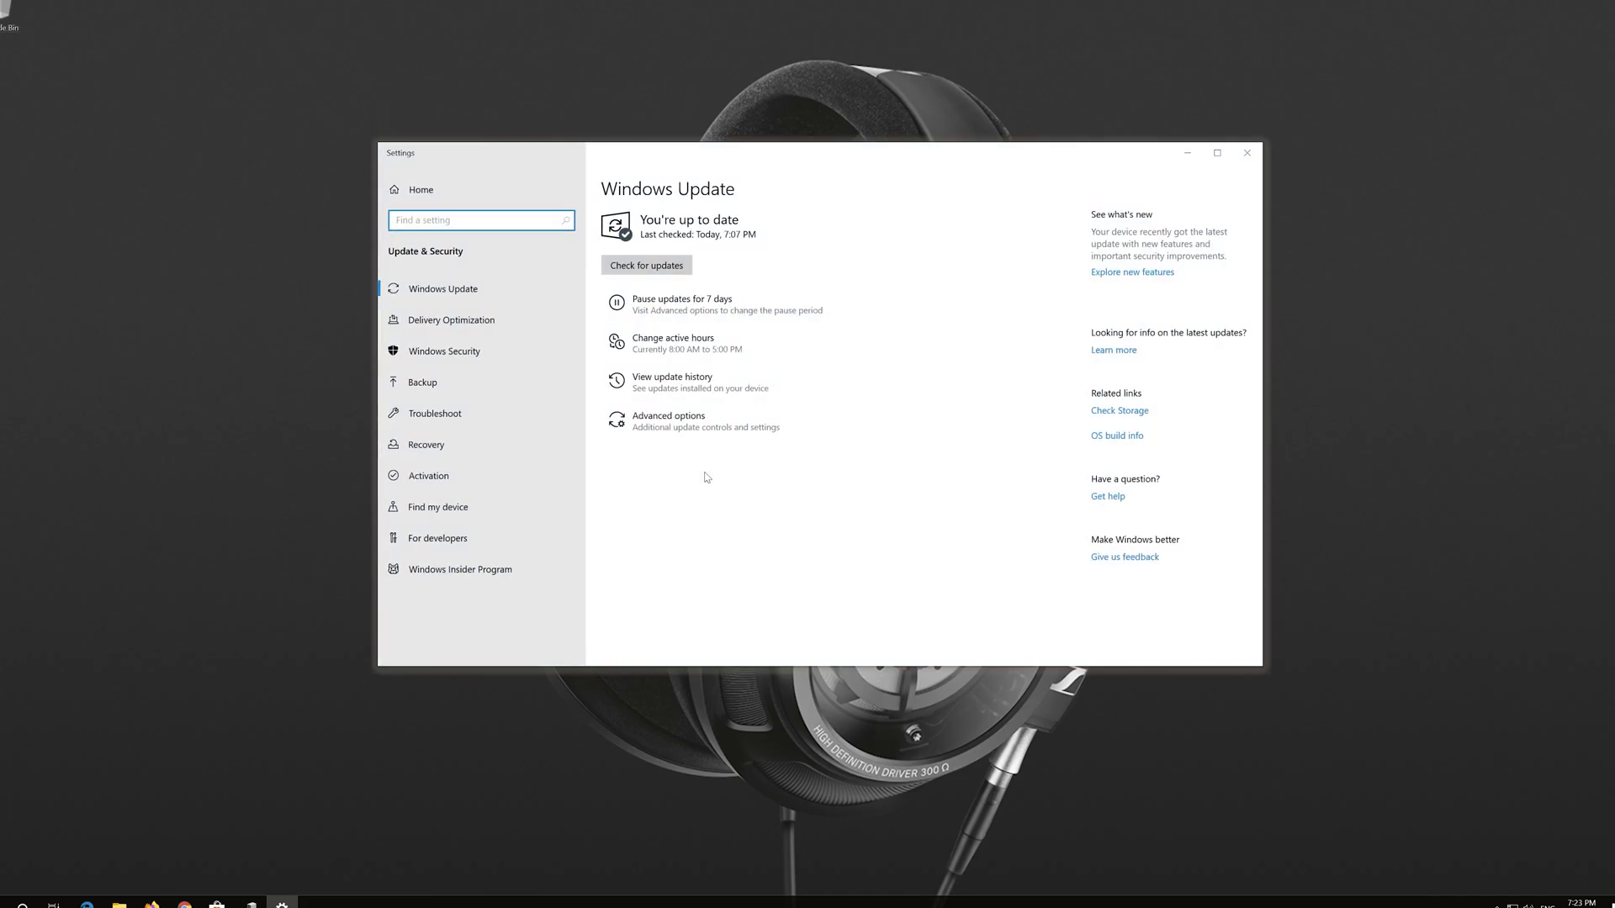
Step: Check for updates on the Windows Update settings page
{"action": "left_click", "coordinate": [646, 266]}
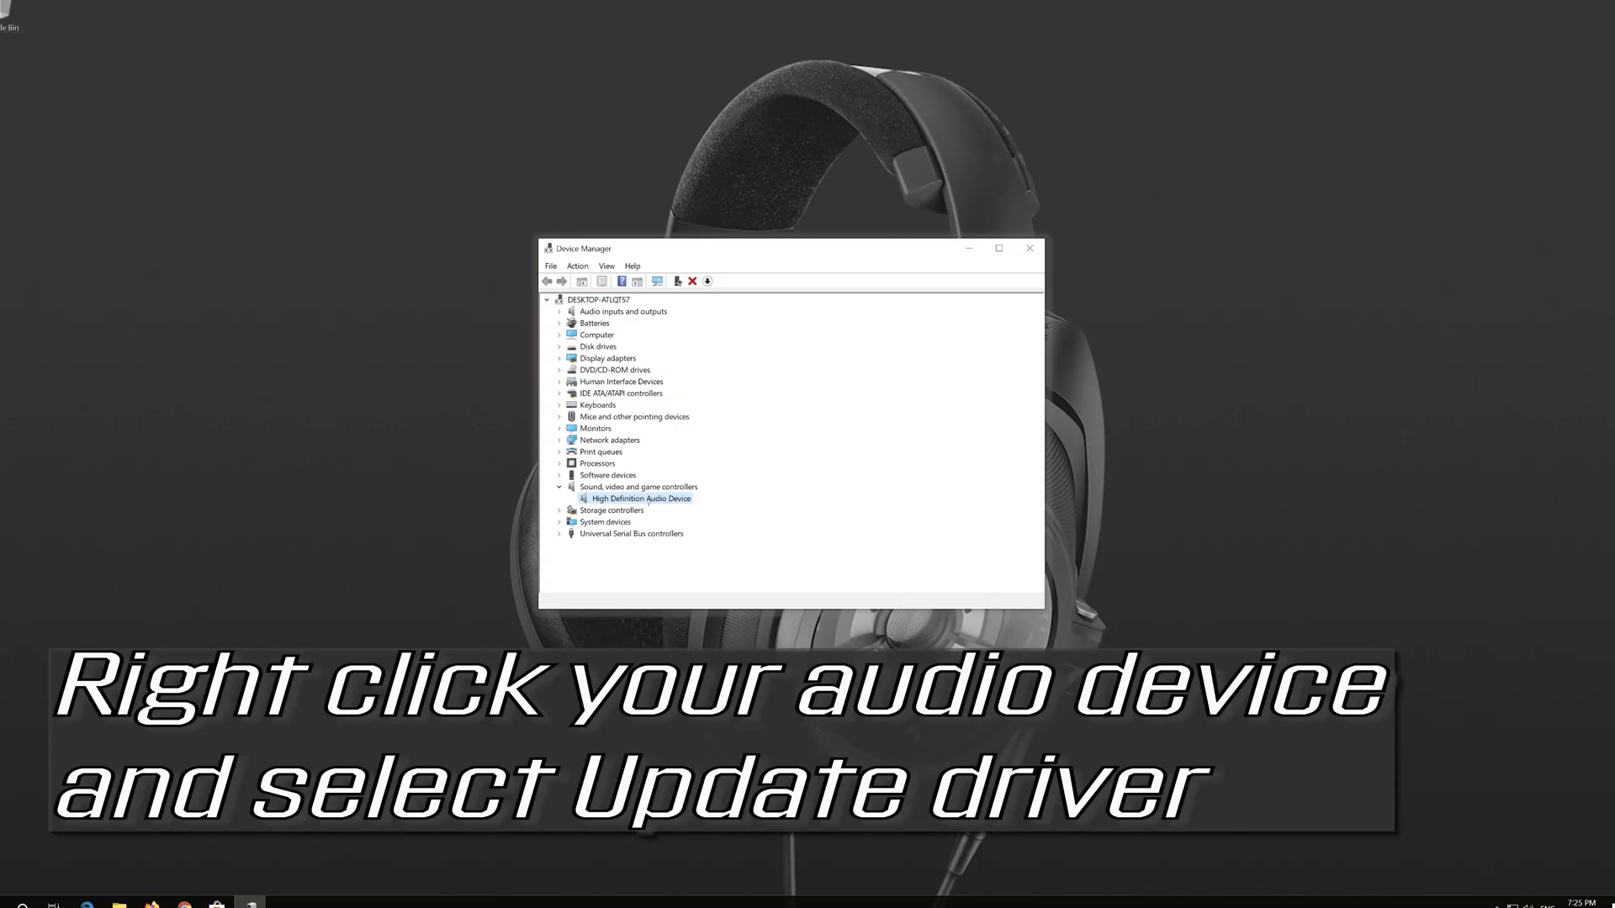
Step: Reinstall the High Definition Audio Device driver, picked from the computer's compatible driver list
{"action": "right_click", "coordinate": [645, 500]}
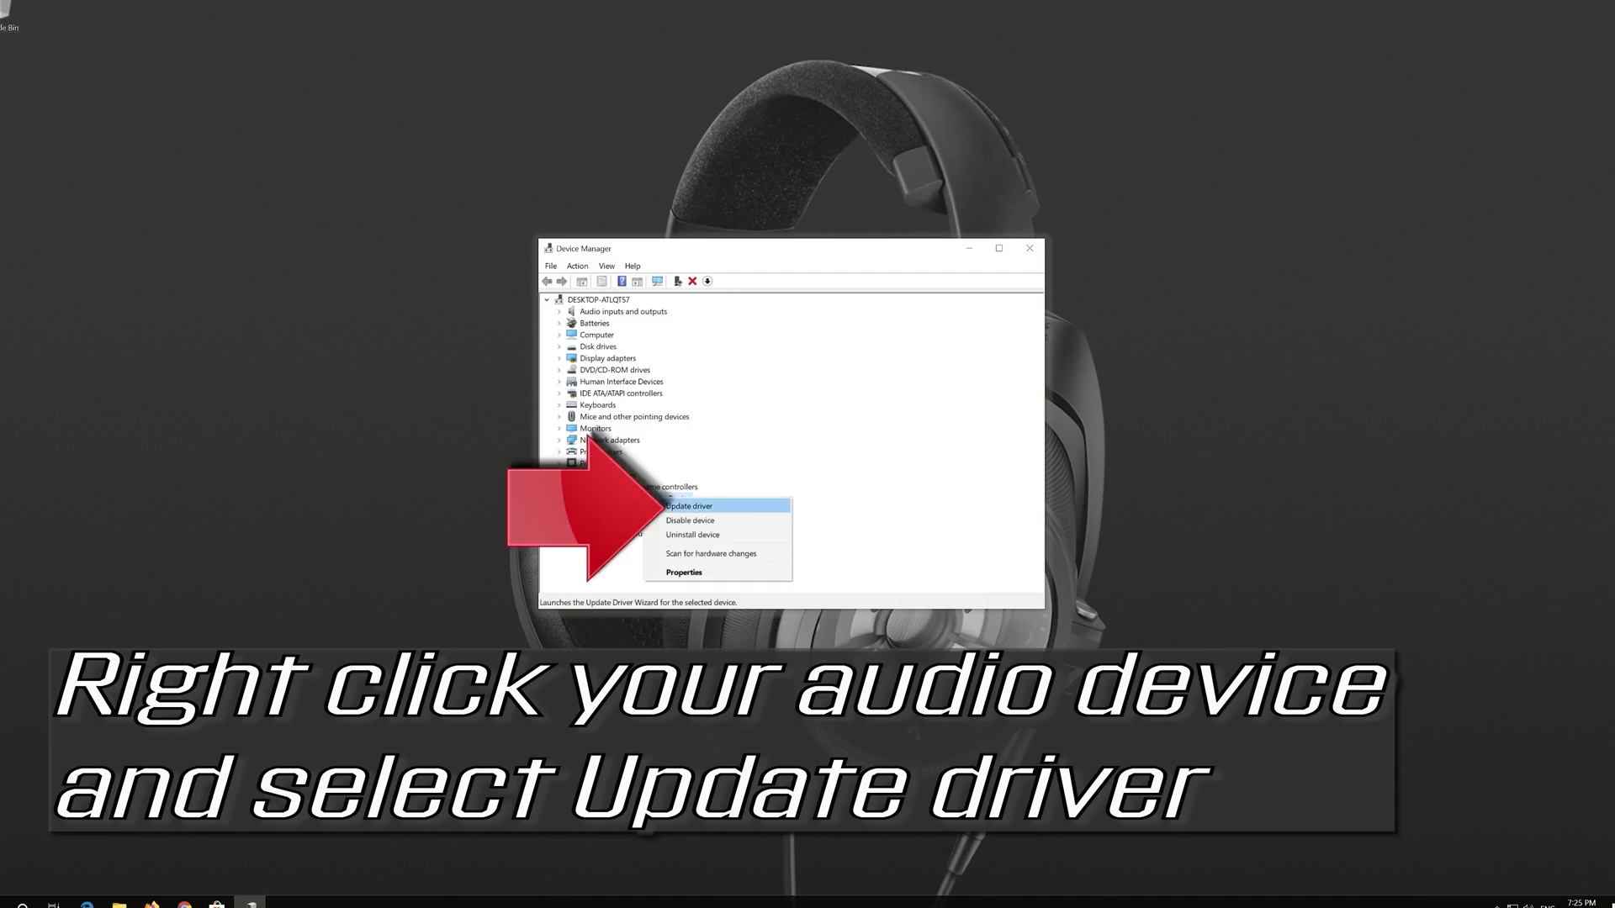
{"action": "left_click", "coordinate": [753, 511]}
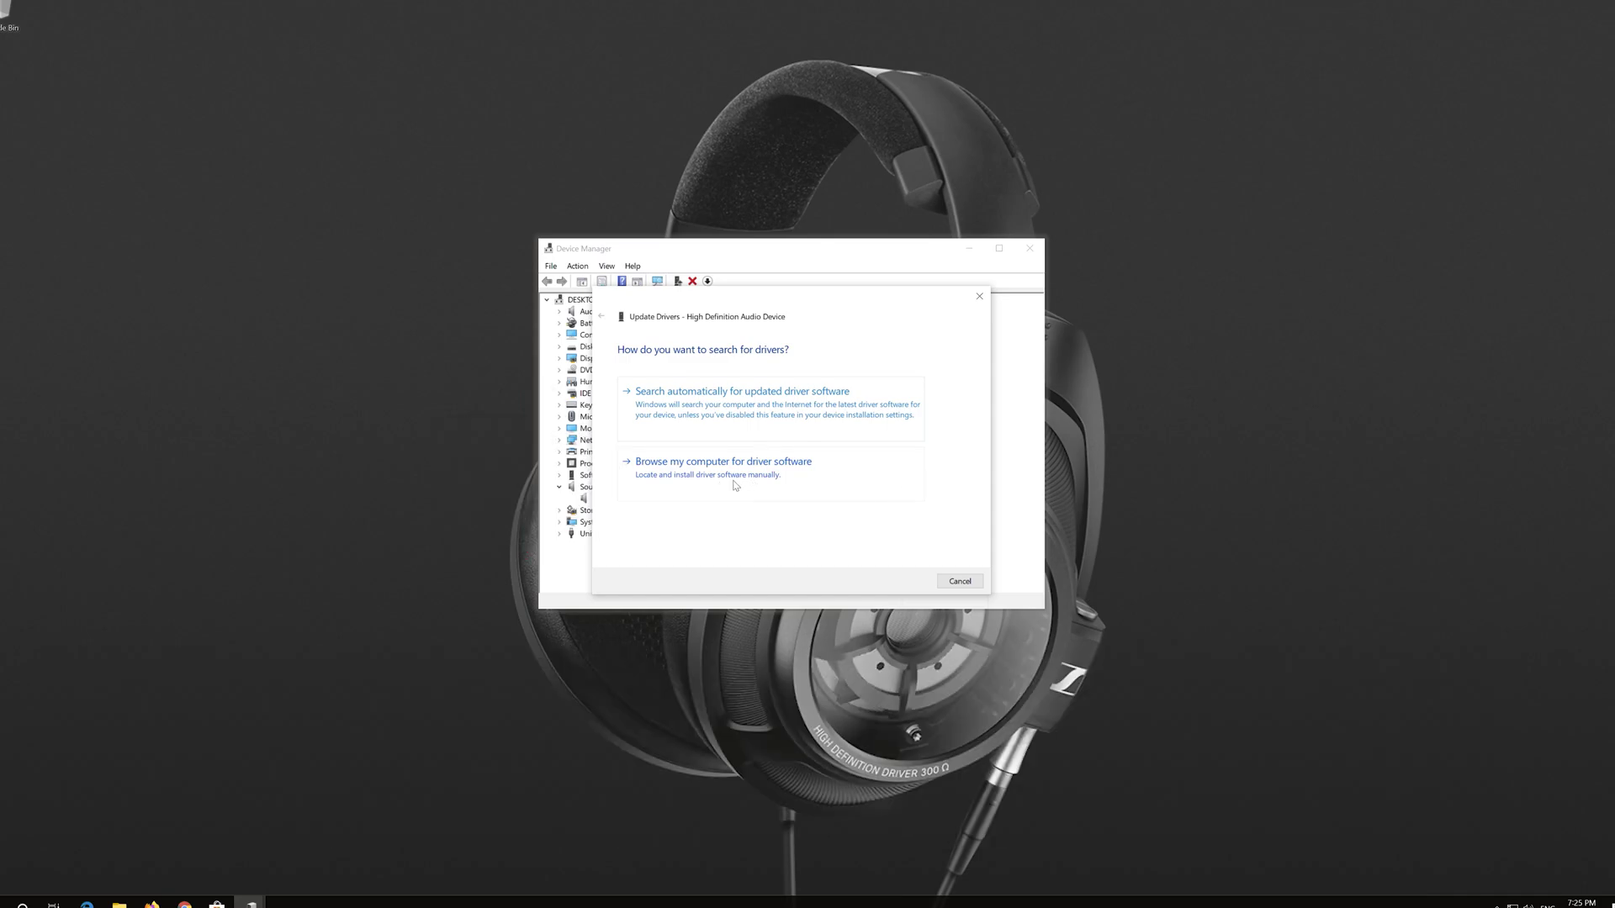
{"action": "left_click", "coordinate": [734, 485]}
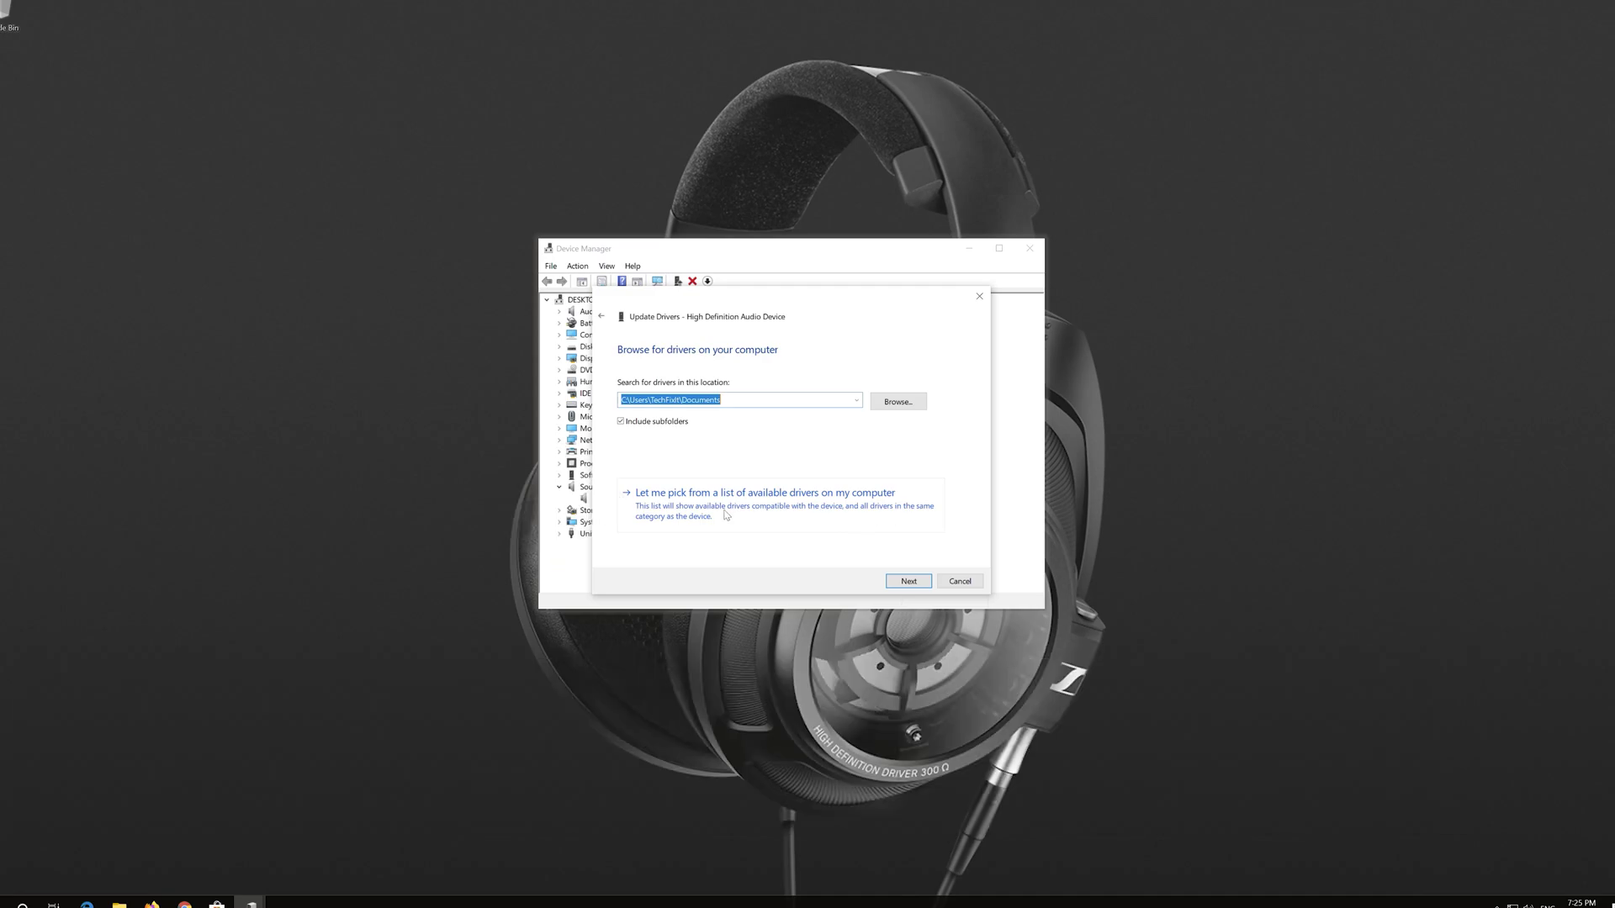
{"action": "left_click", "coordinate": [784, 519]}
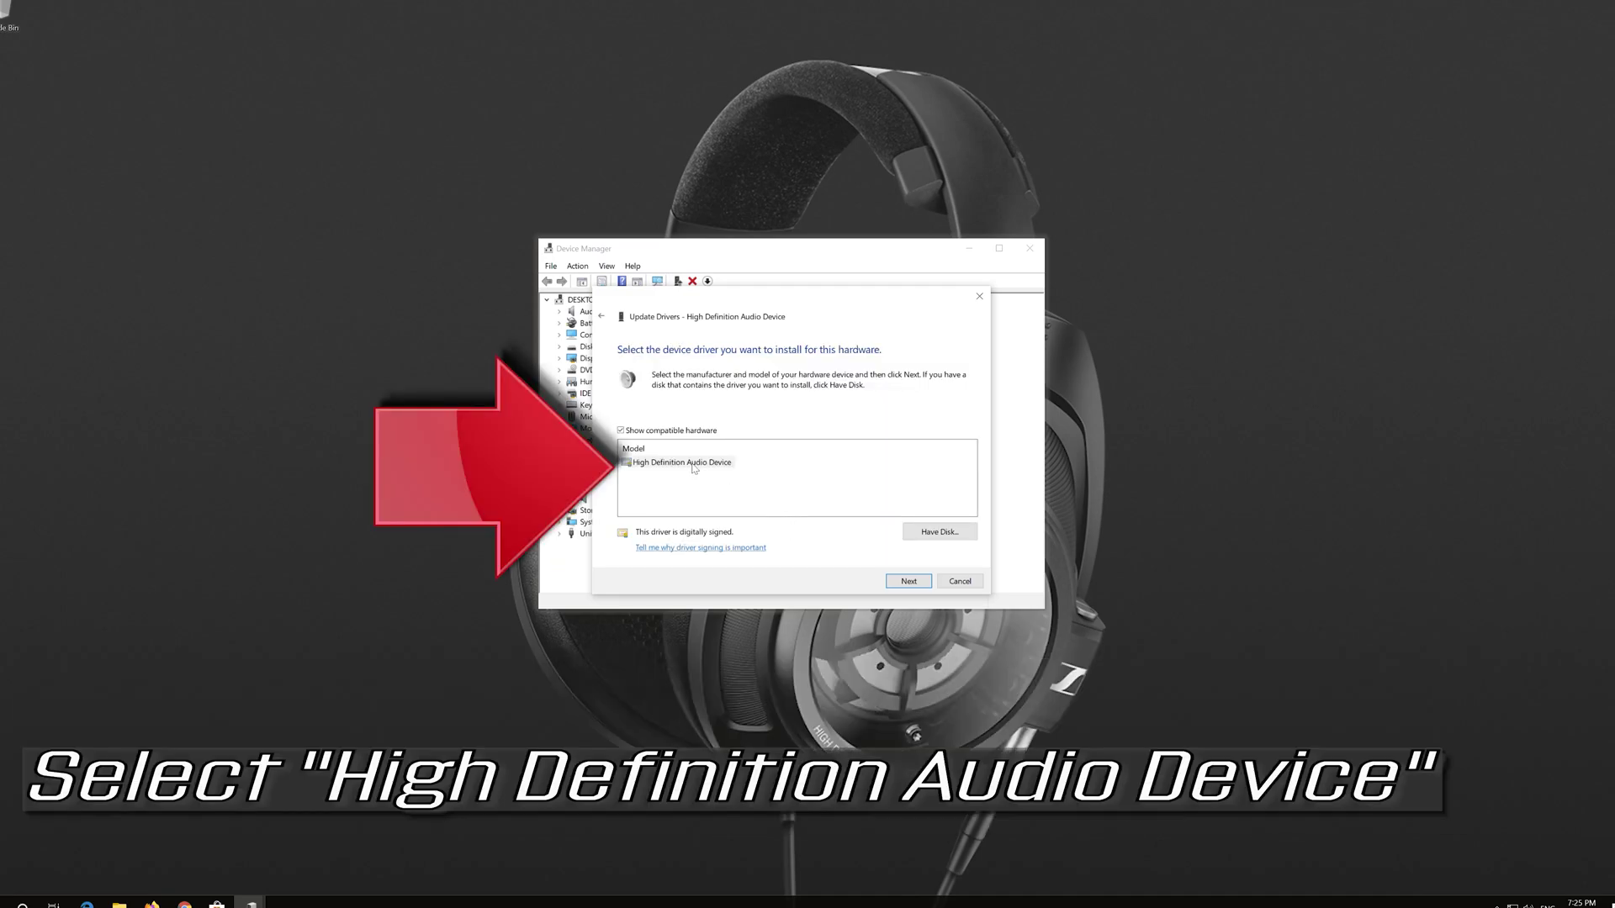
{"action": "left_click", "coordinate": [679, 464]}
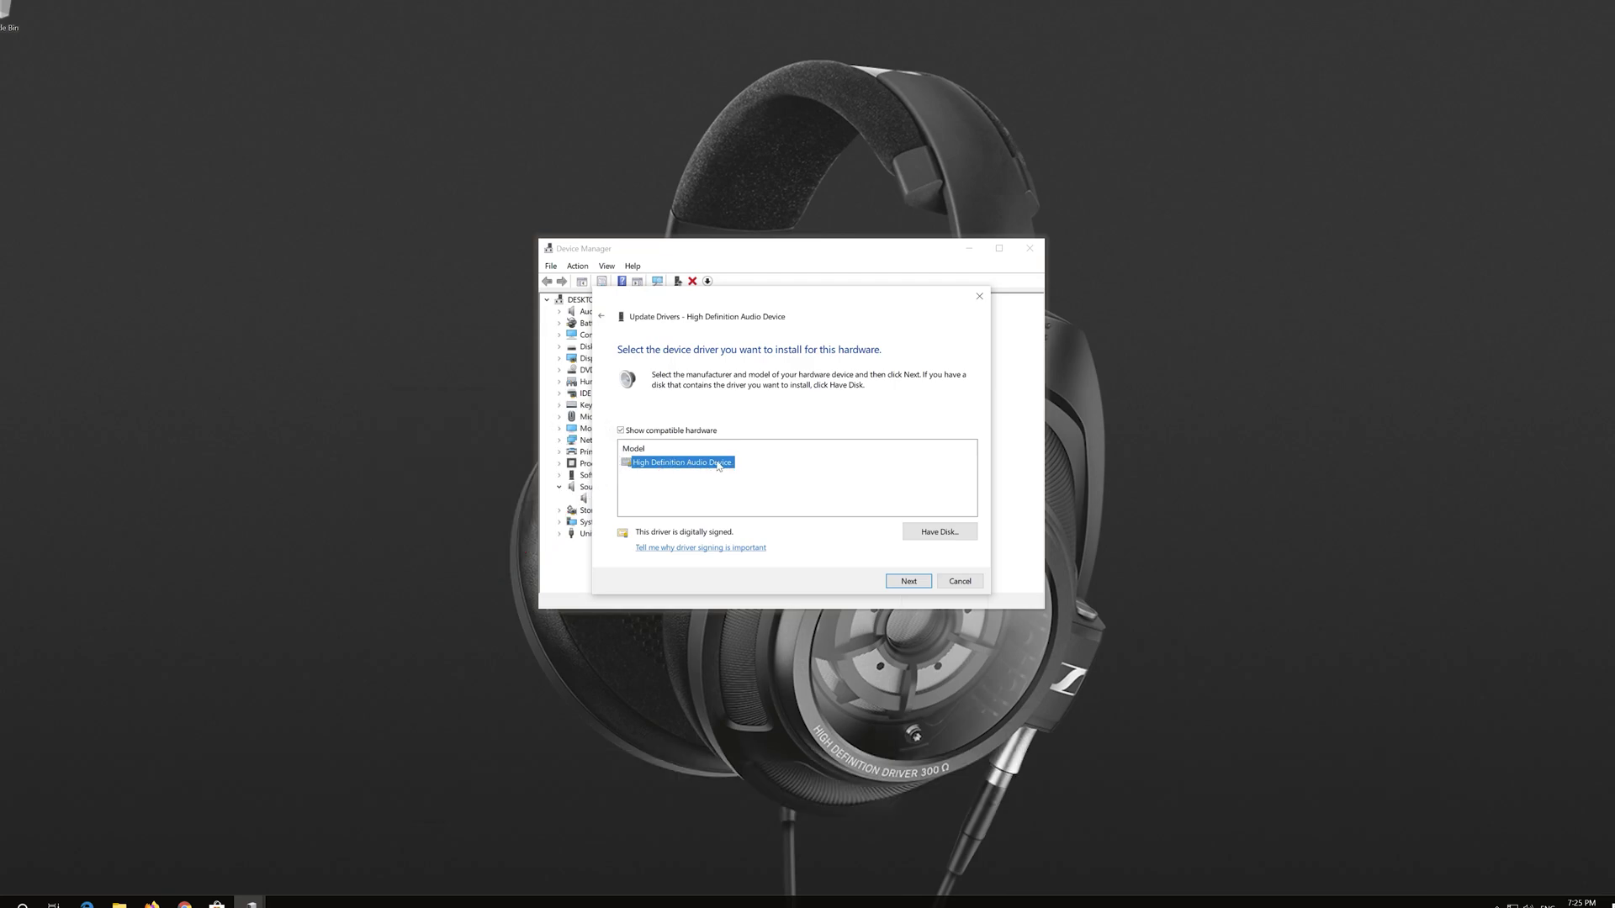
{"action": "left_click", "coordinate": [890, 585]}
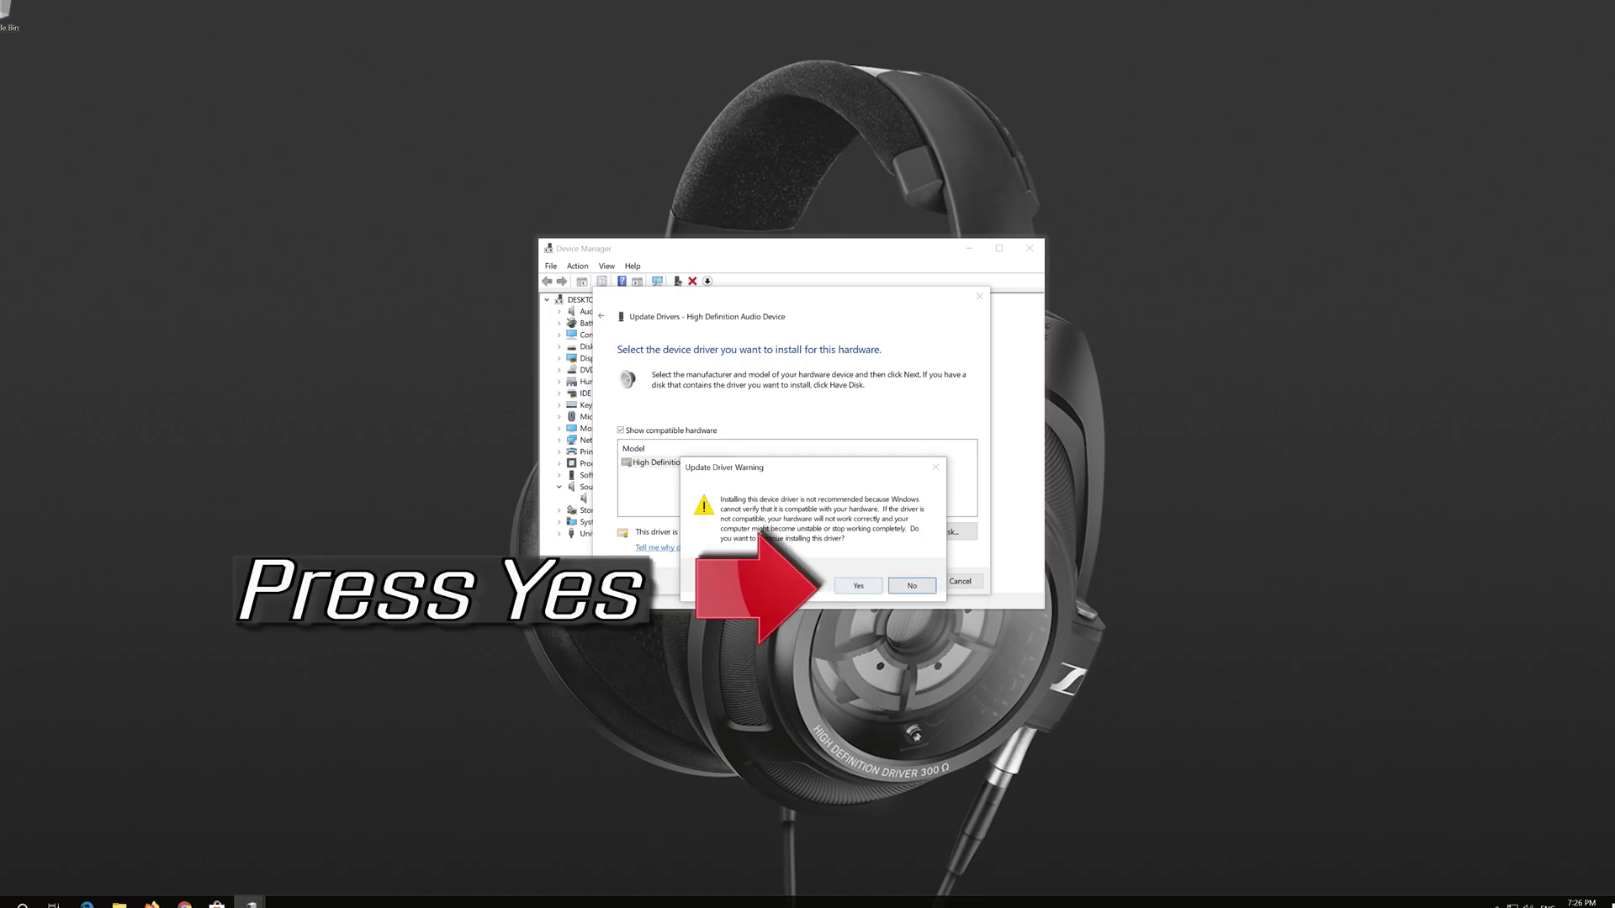
{"action": "left_click", "coordinate": [846, 592]}
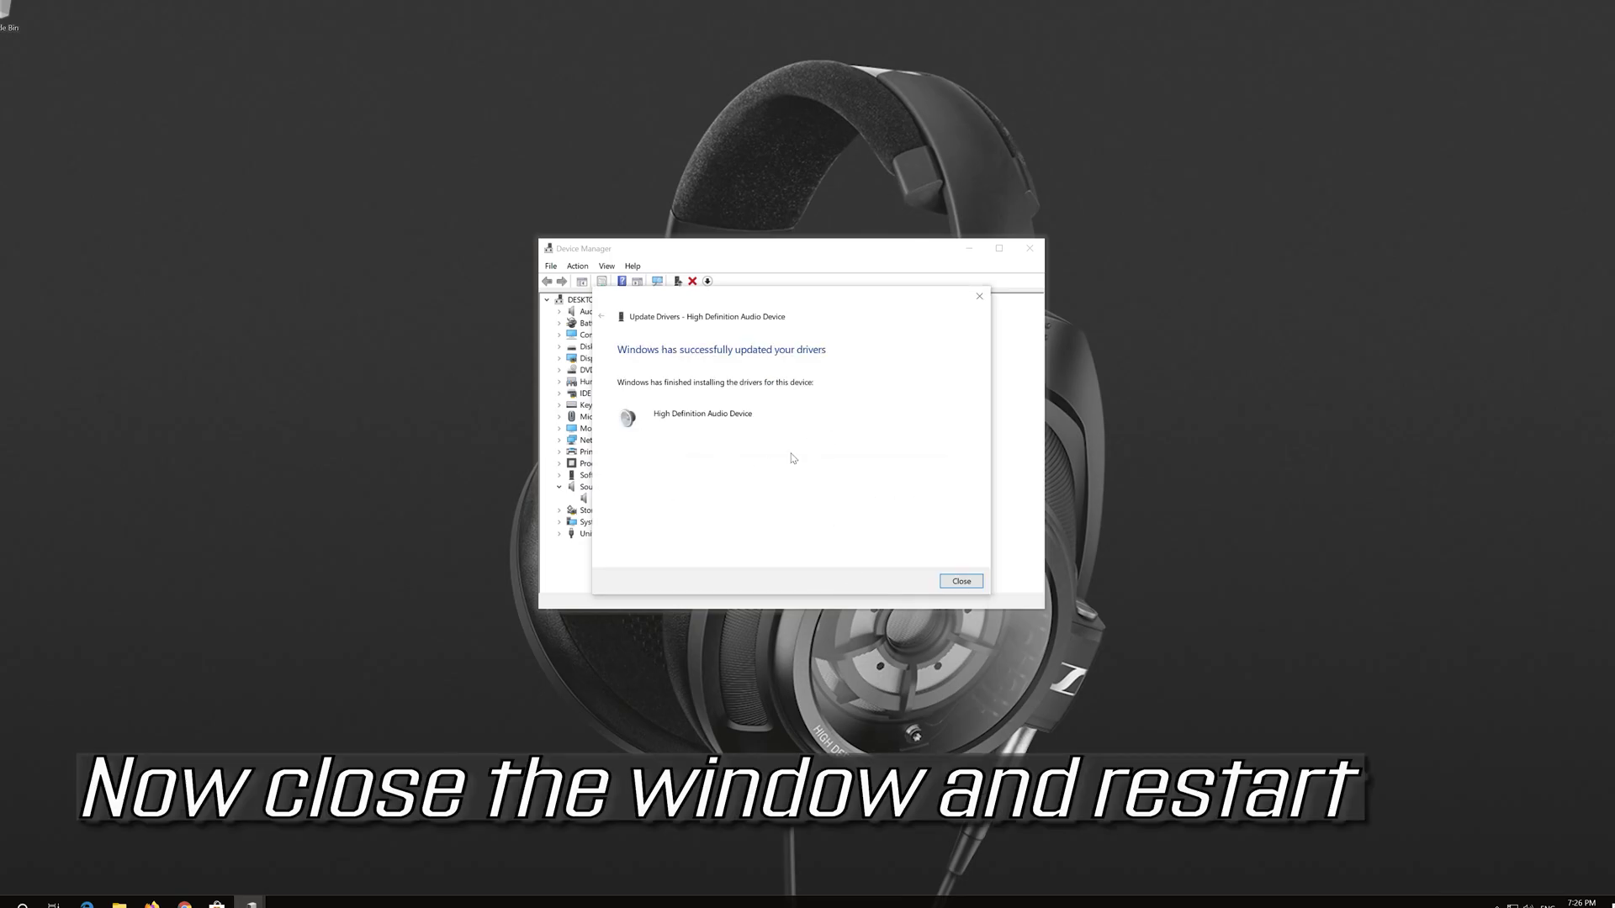
Step: Close the driver update wizard and restart the PC from the Start menu's power options
{"action": "left_click", "coordinate": [961, 581]}
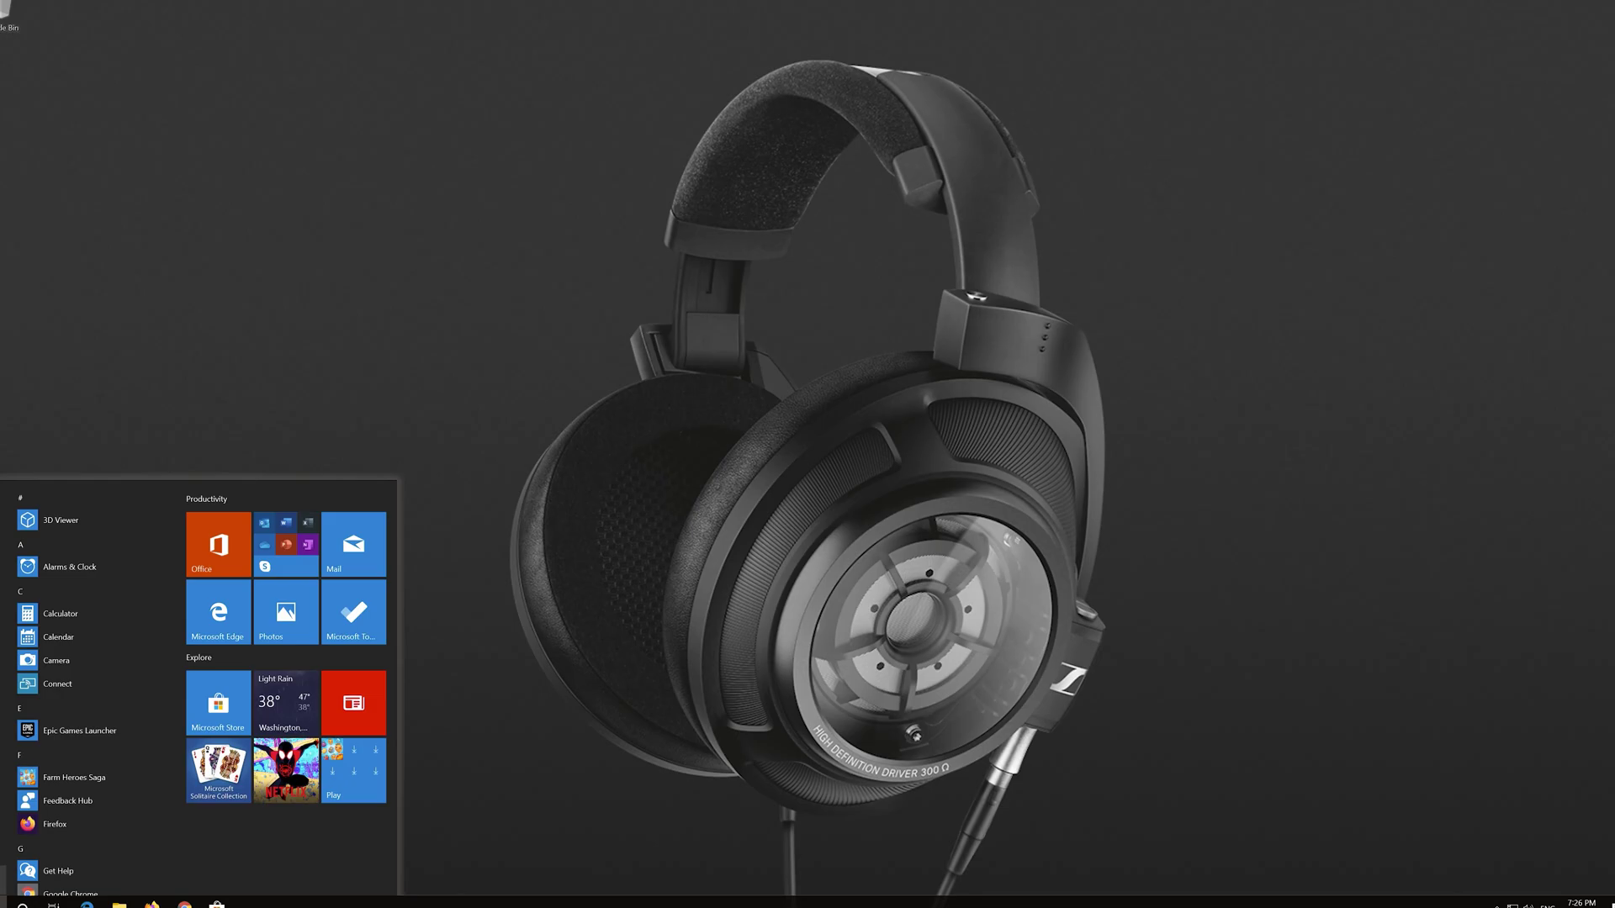
{"action": "left_click", "coordinate": [17, 879]}
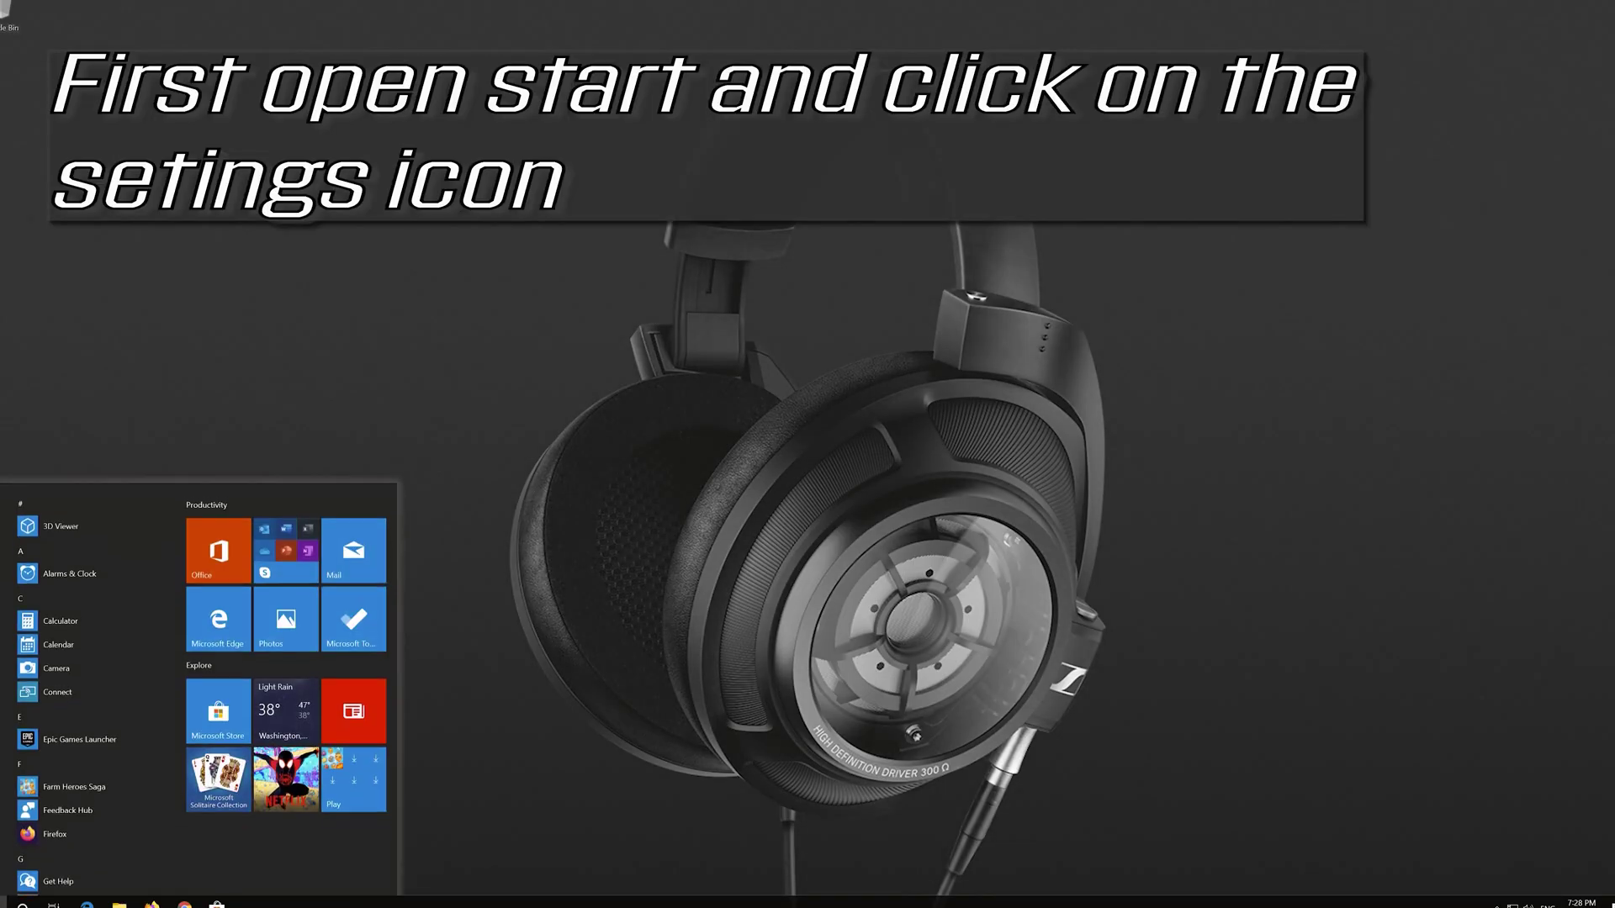
{"action": "mouse_move", "coordinate": [5, 849]}
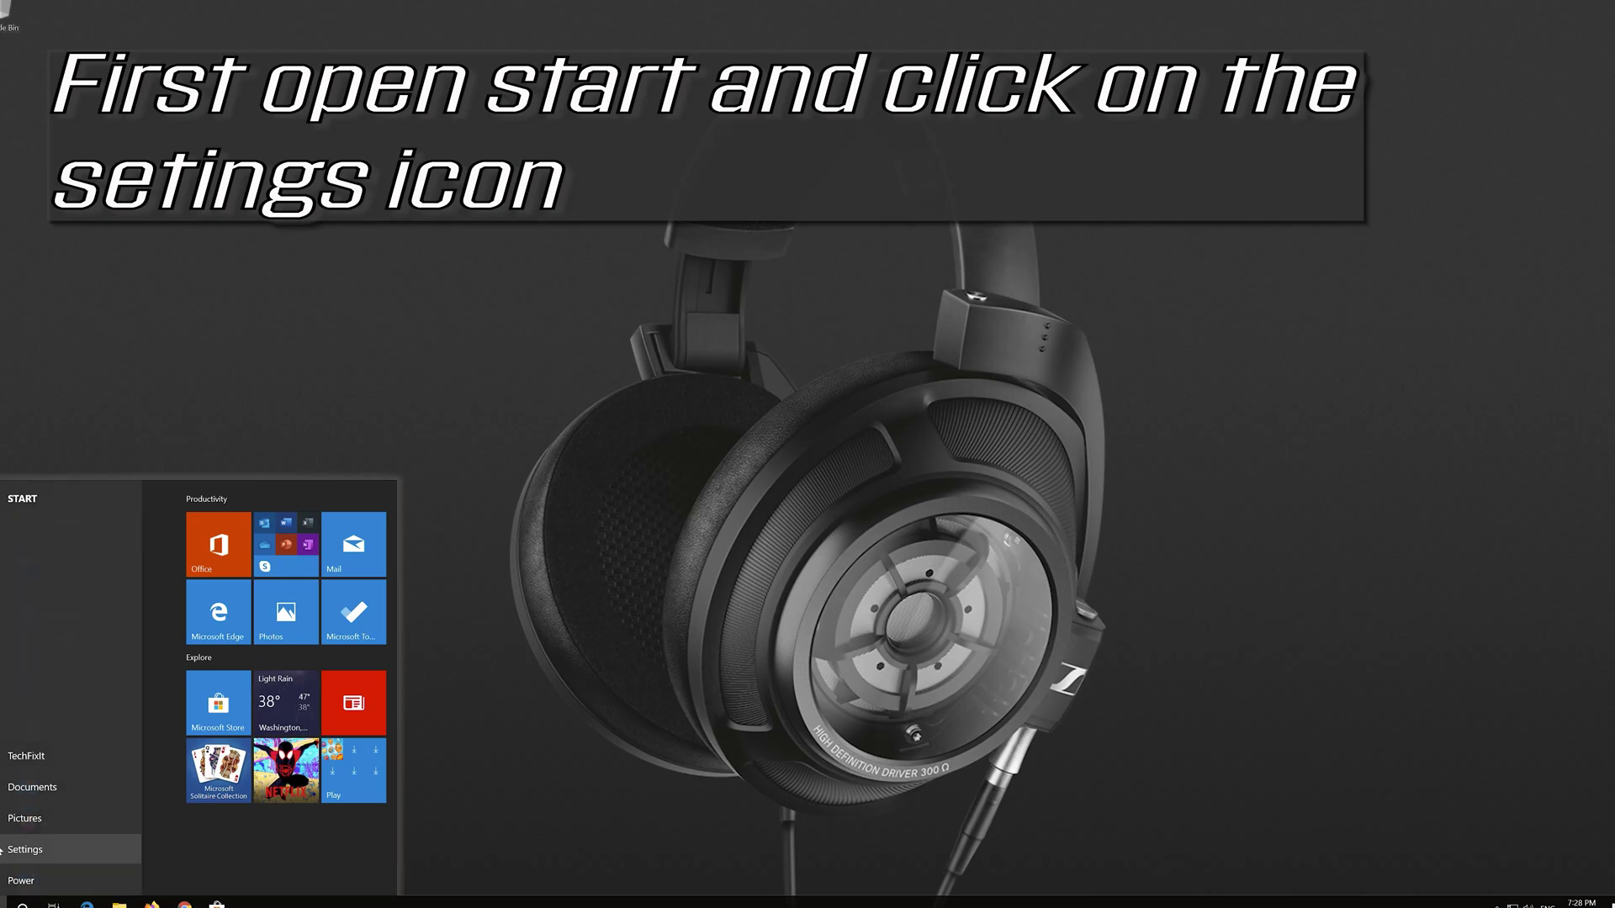
Step: In Settings > System > Sound, keep Speakers as output and run the audio troubleshooter
{"action": "left_click", "coordinate": [49, 850]}
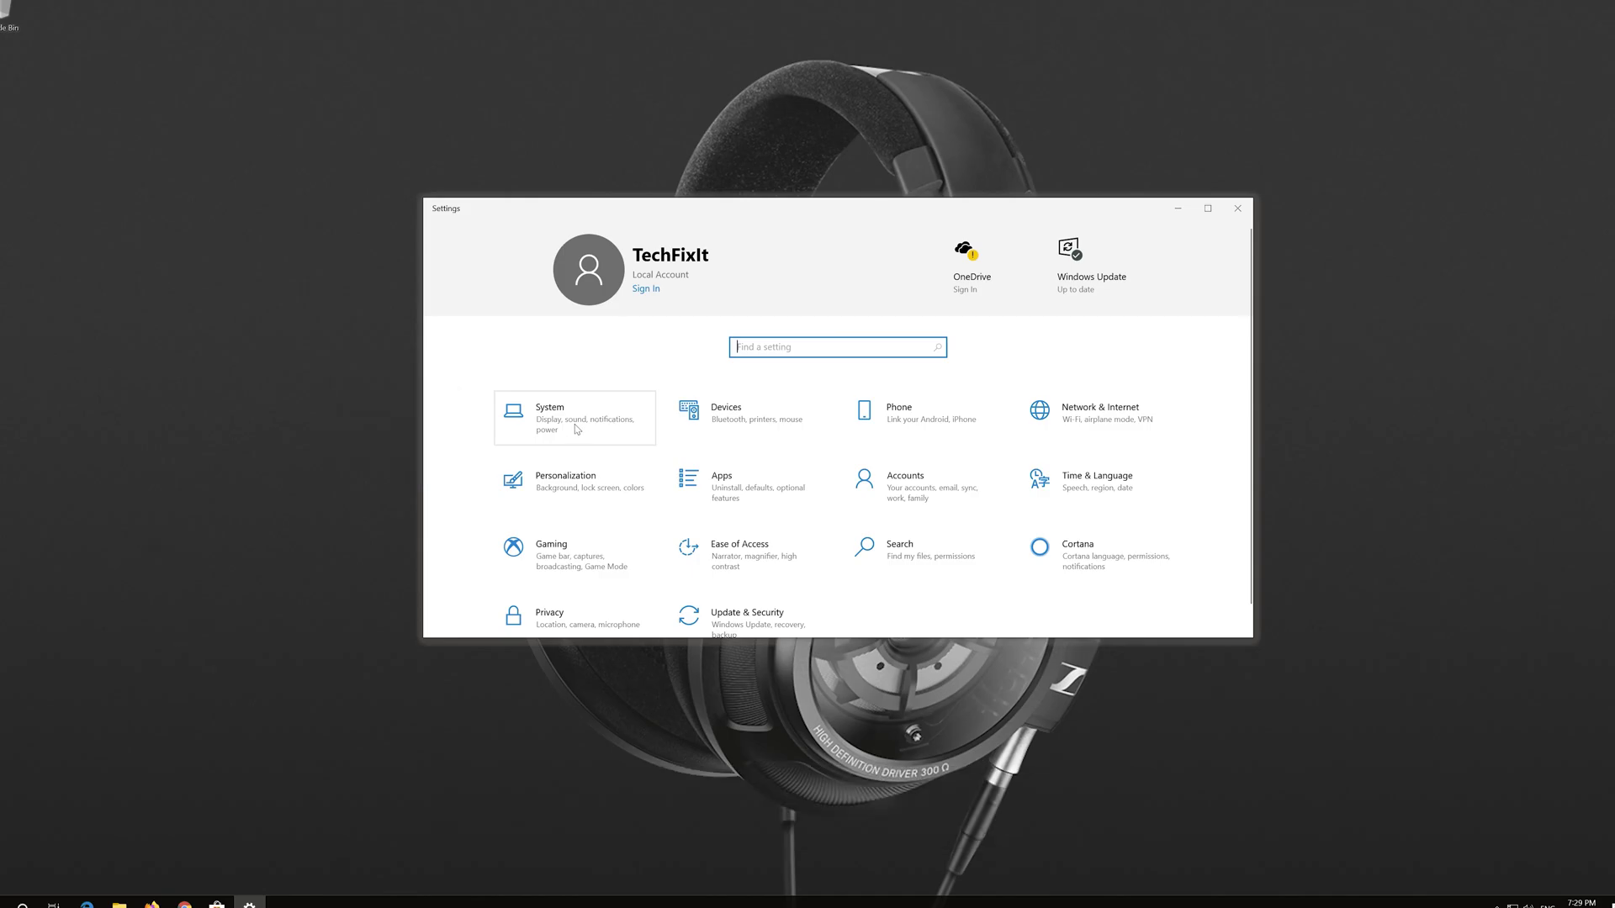
{"action": "left_click", "coordinate": [576, 429]}
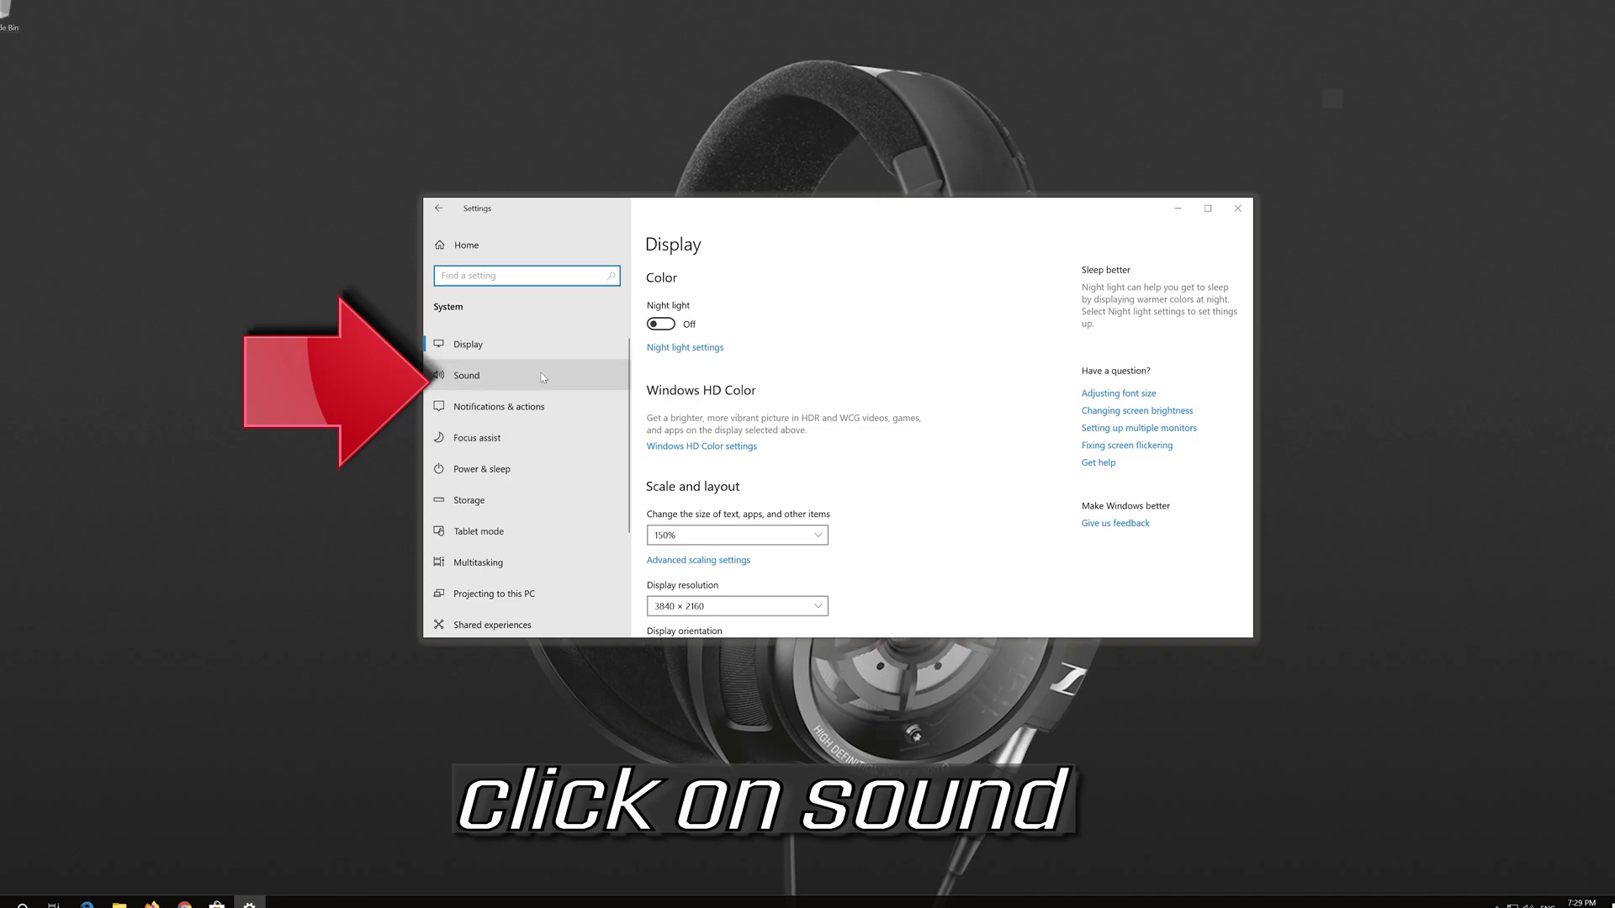
{"action": "left_click", "coordinate": [516, 382]}
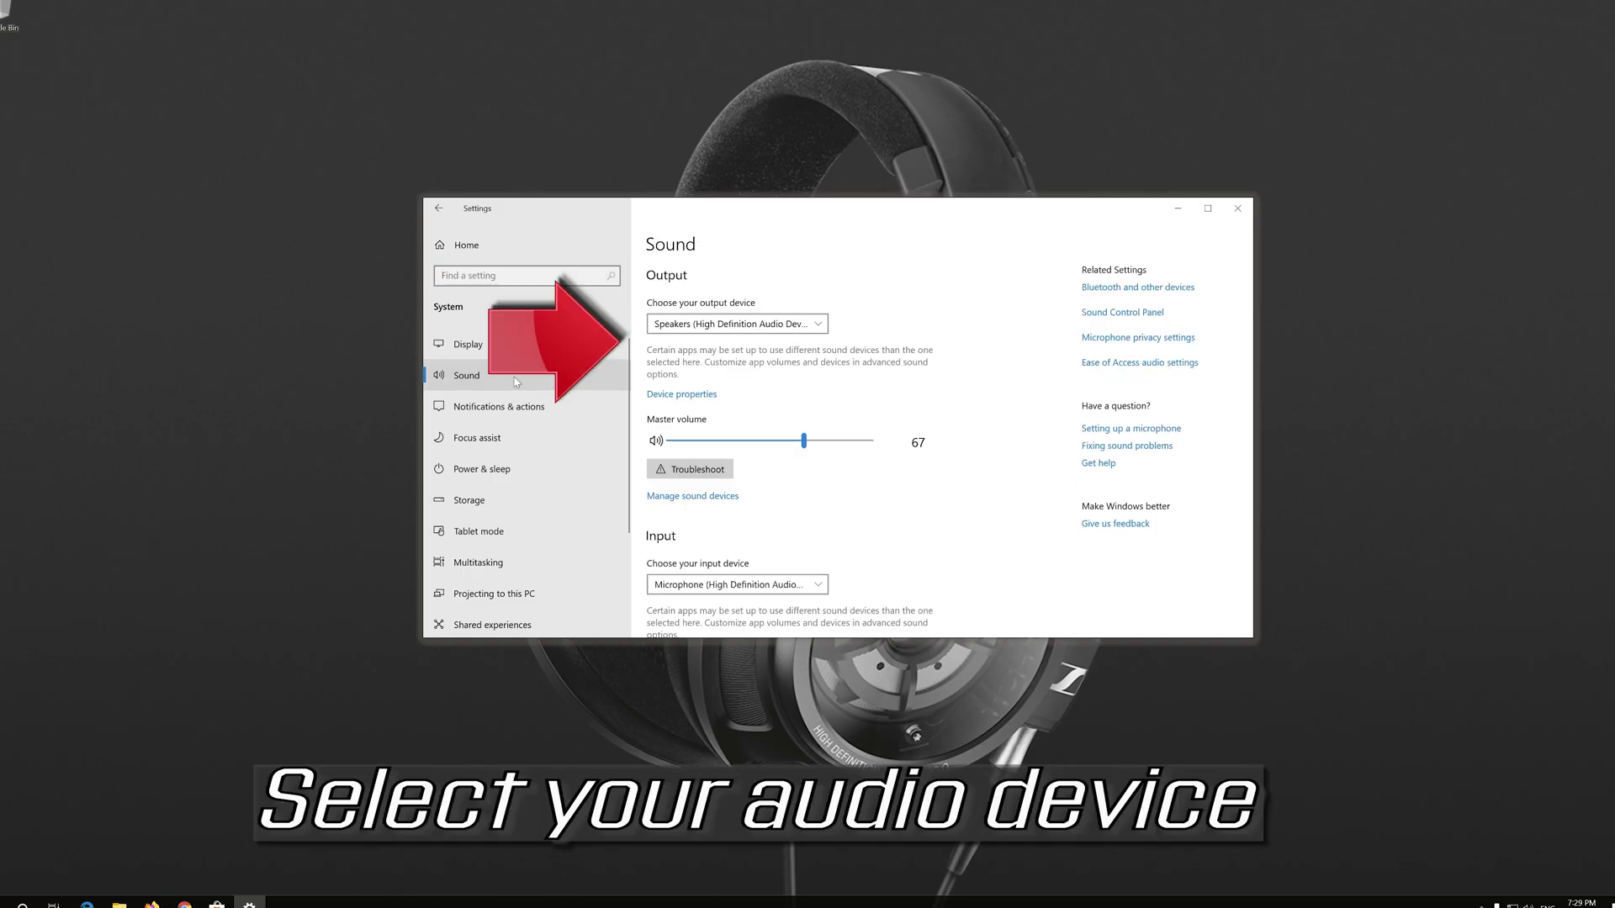
{"action": "left_click", "coordinate": [705, 328]}
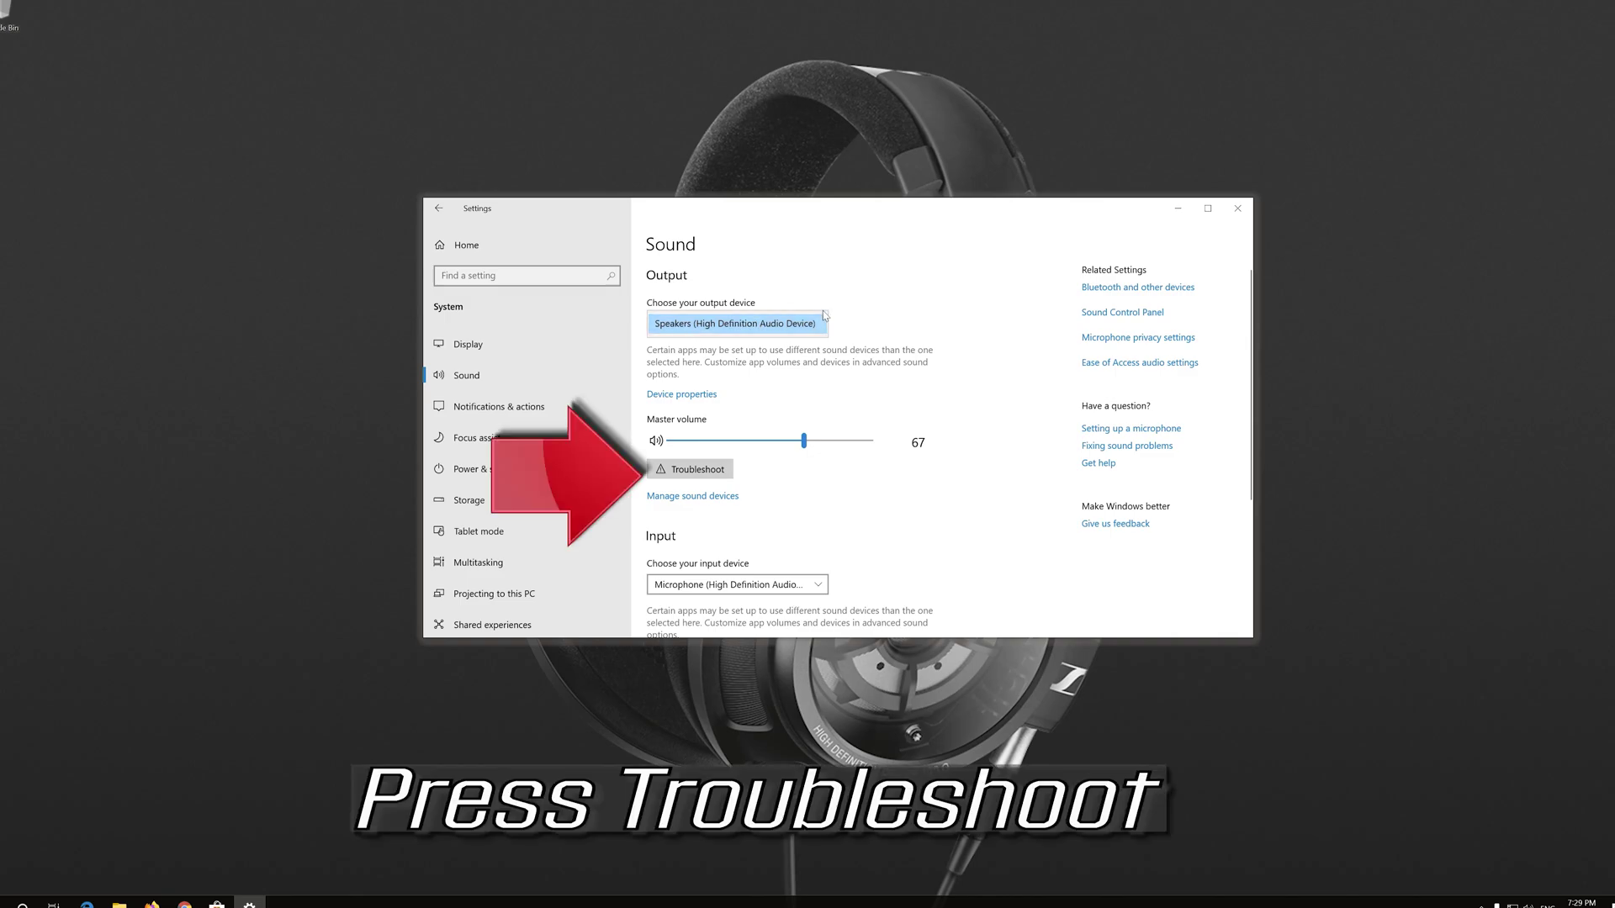
{"action": "left_click", "coordinate": [695, 475]}
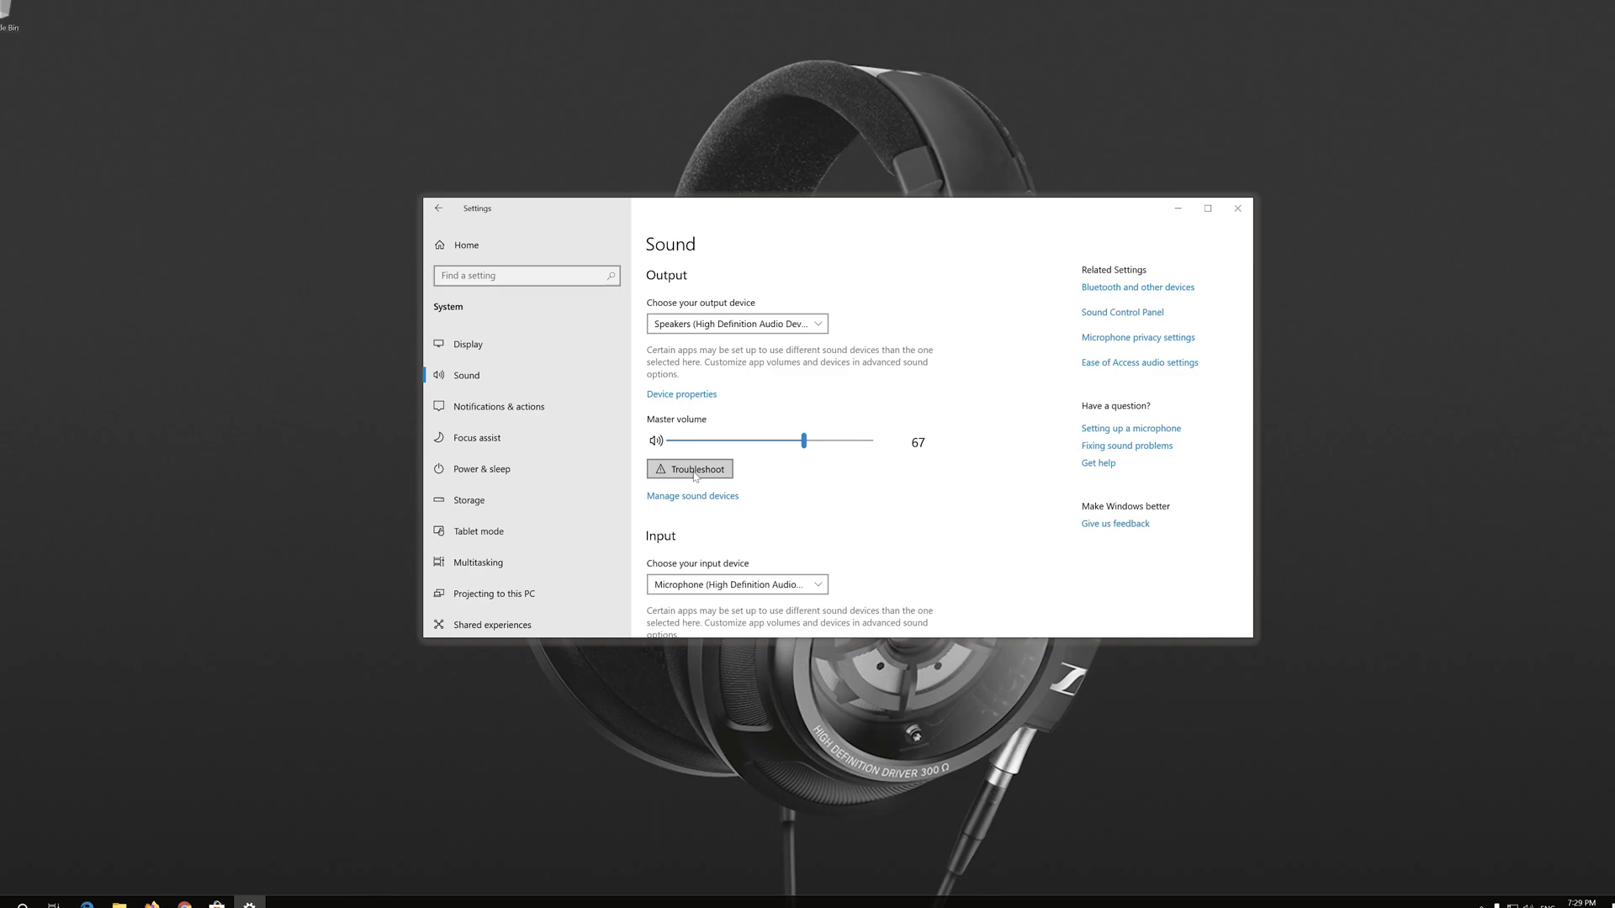
{"action": "left_click", "coordinate": [695, 472]}
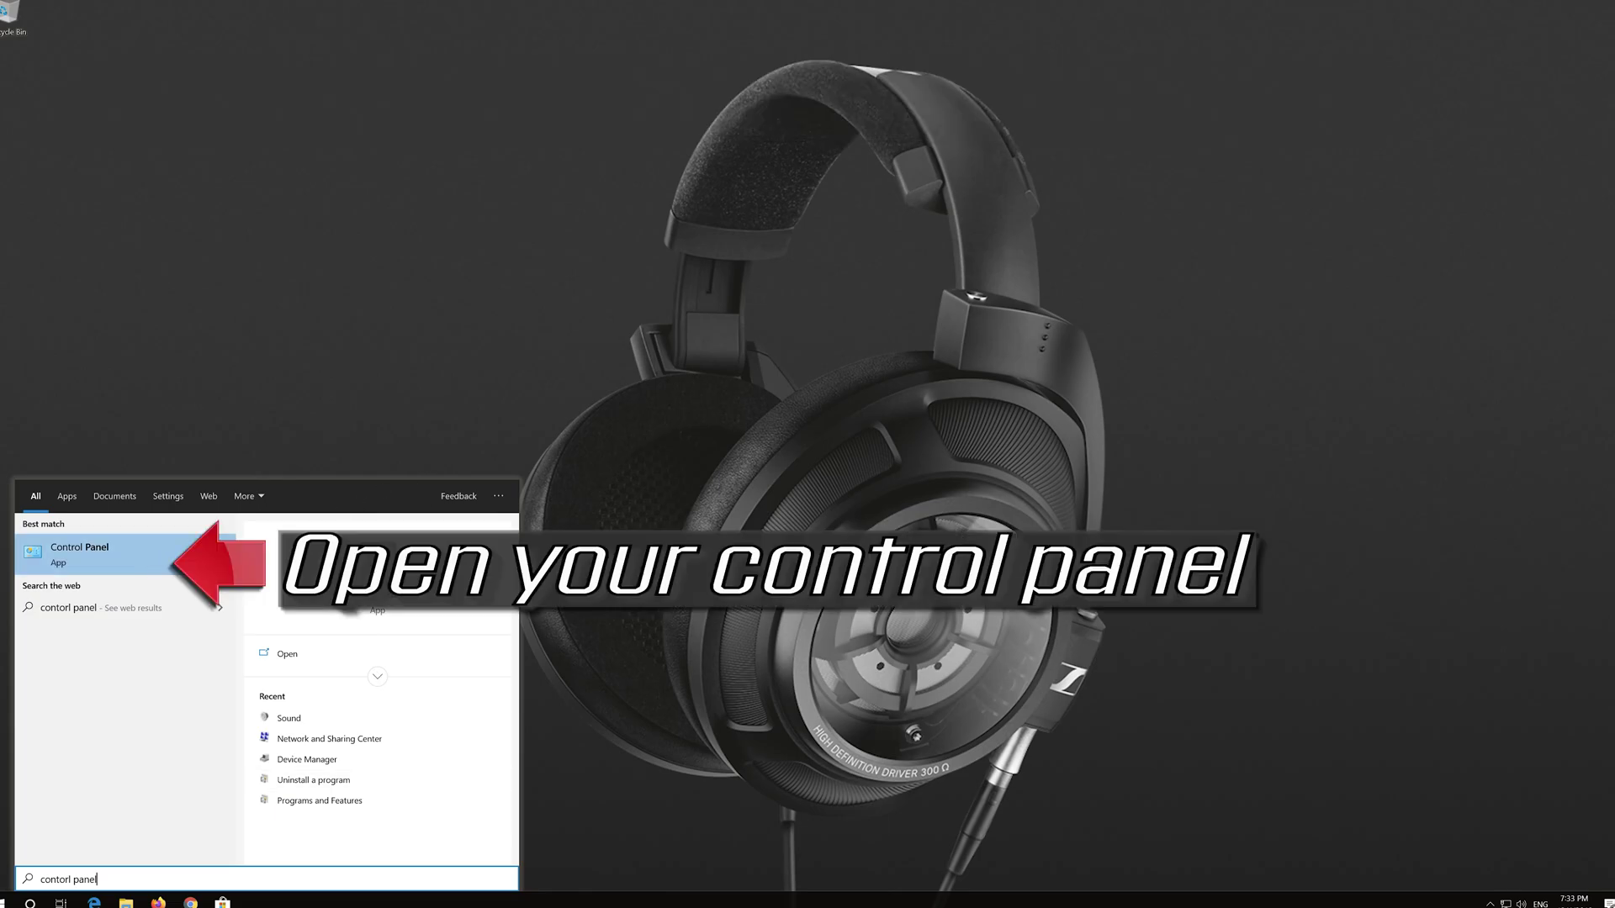
Step: Go from Control Panel through Hardware and Sound to the Sound dialog's Playback tab
{"action": "left_click", "coordinate": [131, 560]}
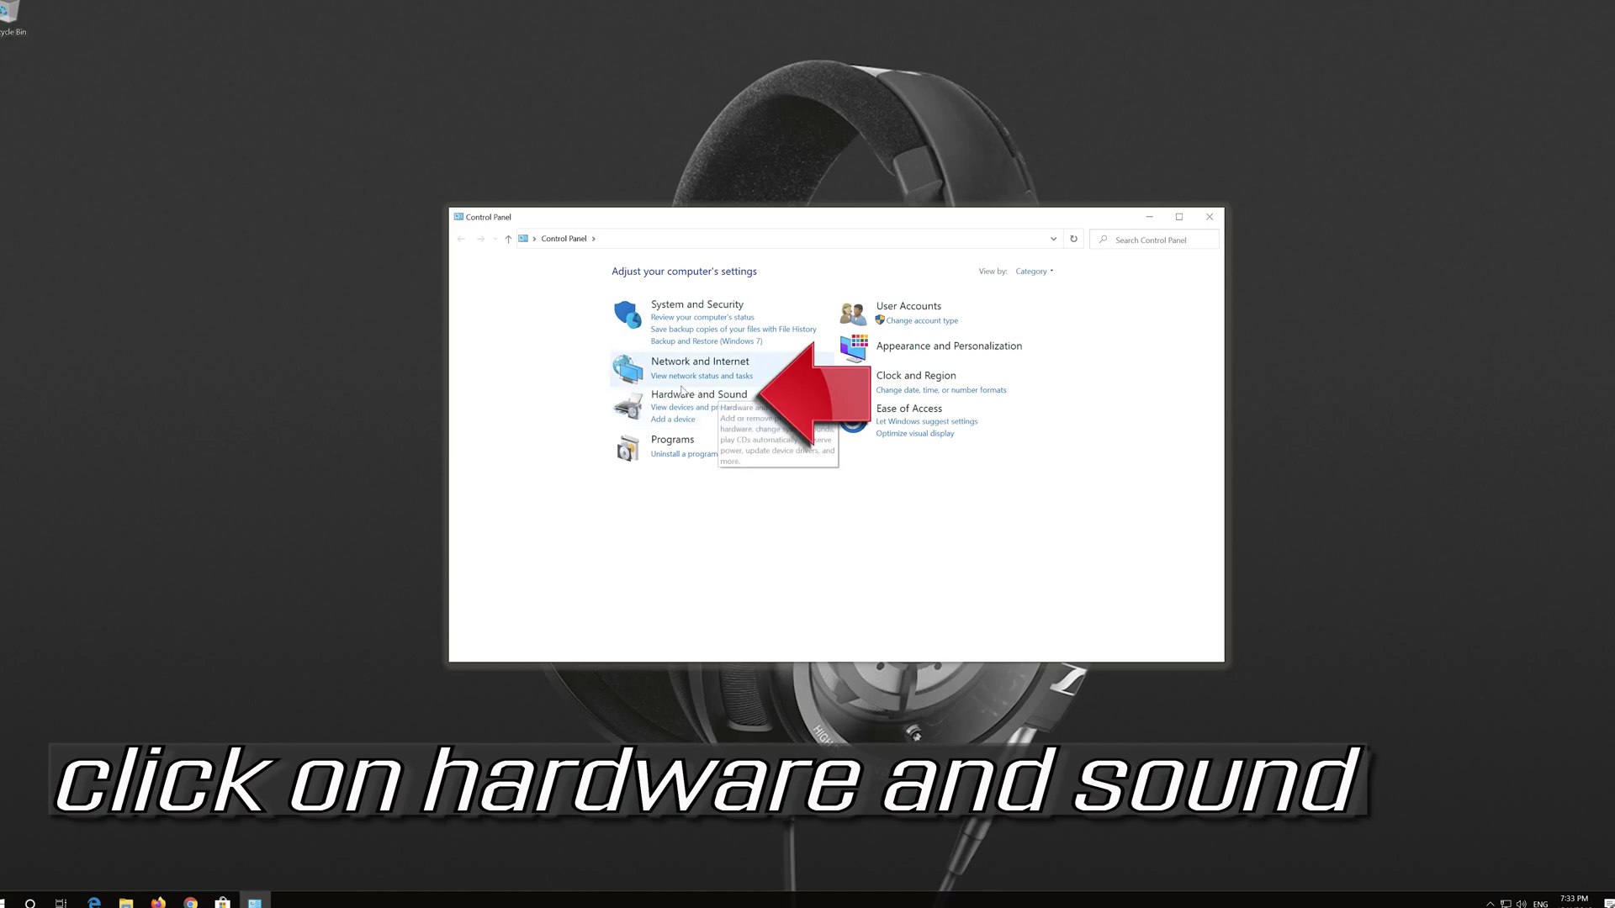
{"action": "left_click", "coordinate": [725, 396]}
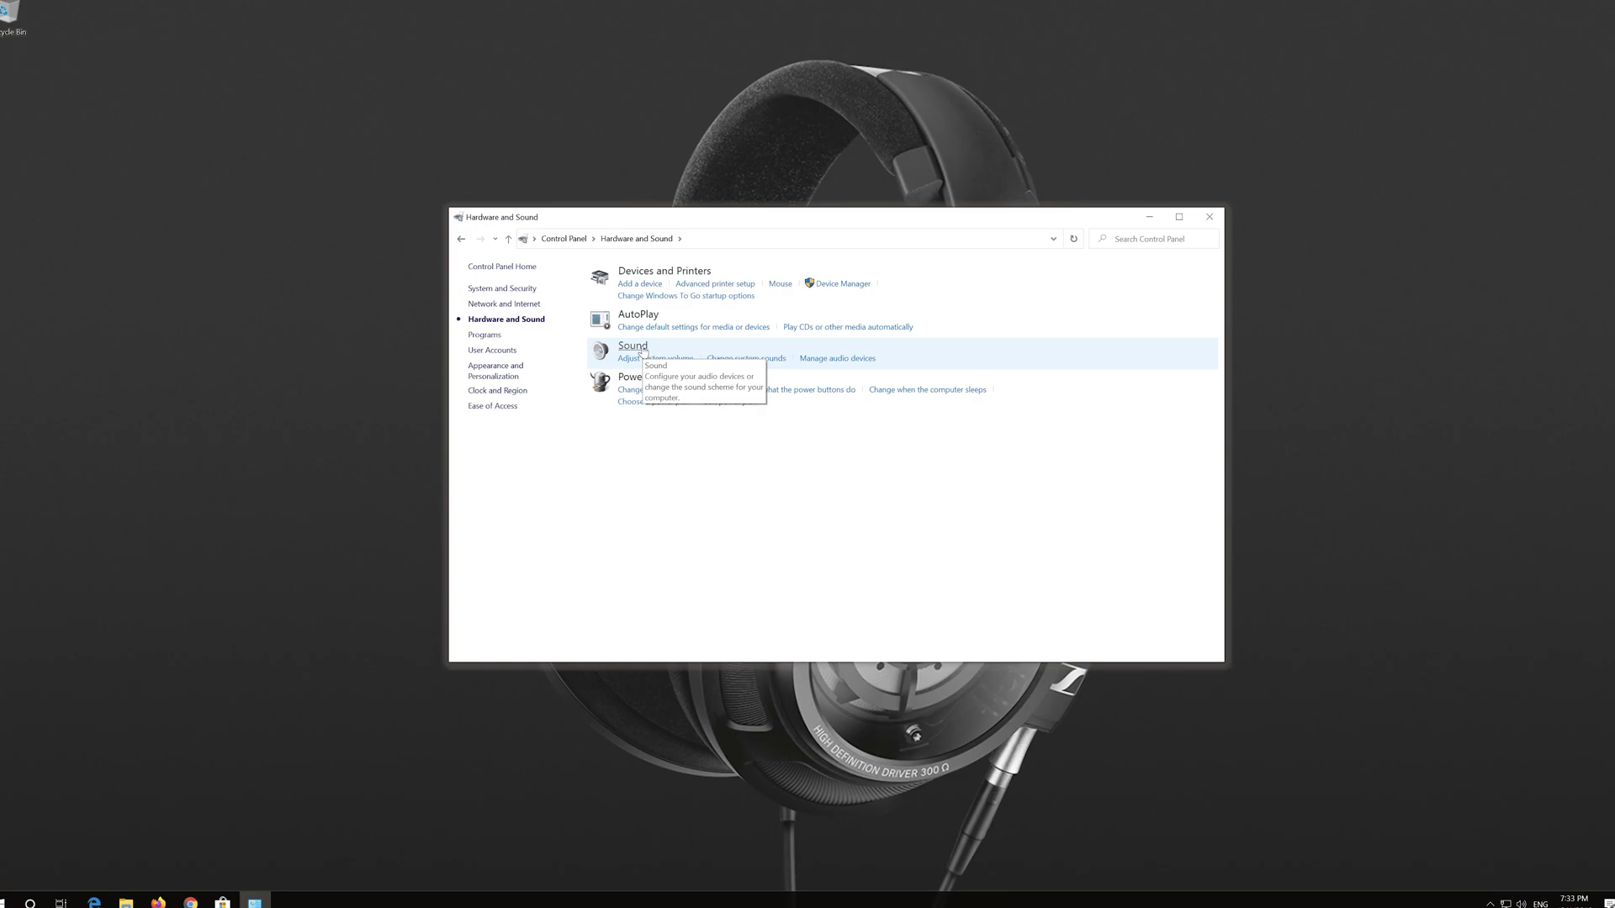
{"action": "left_click", "coordinate": [633, 346]}
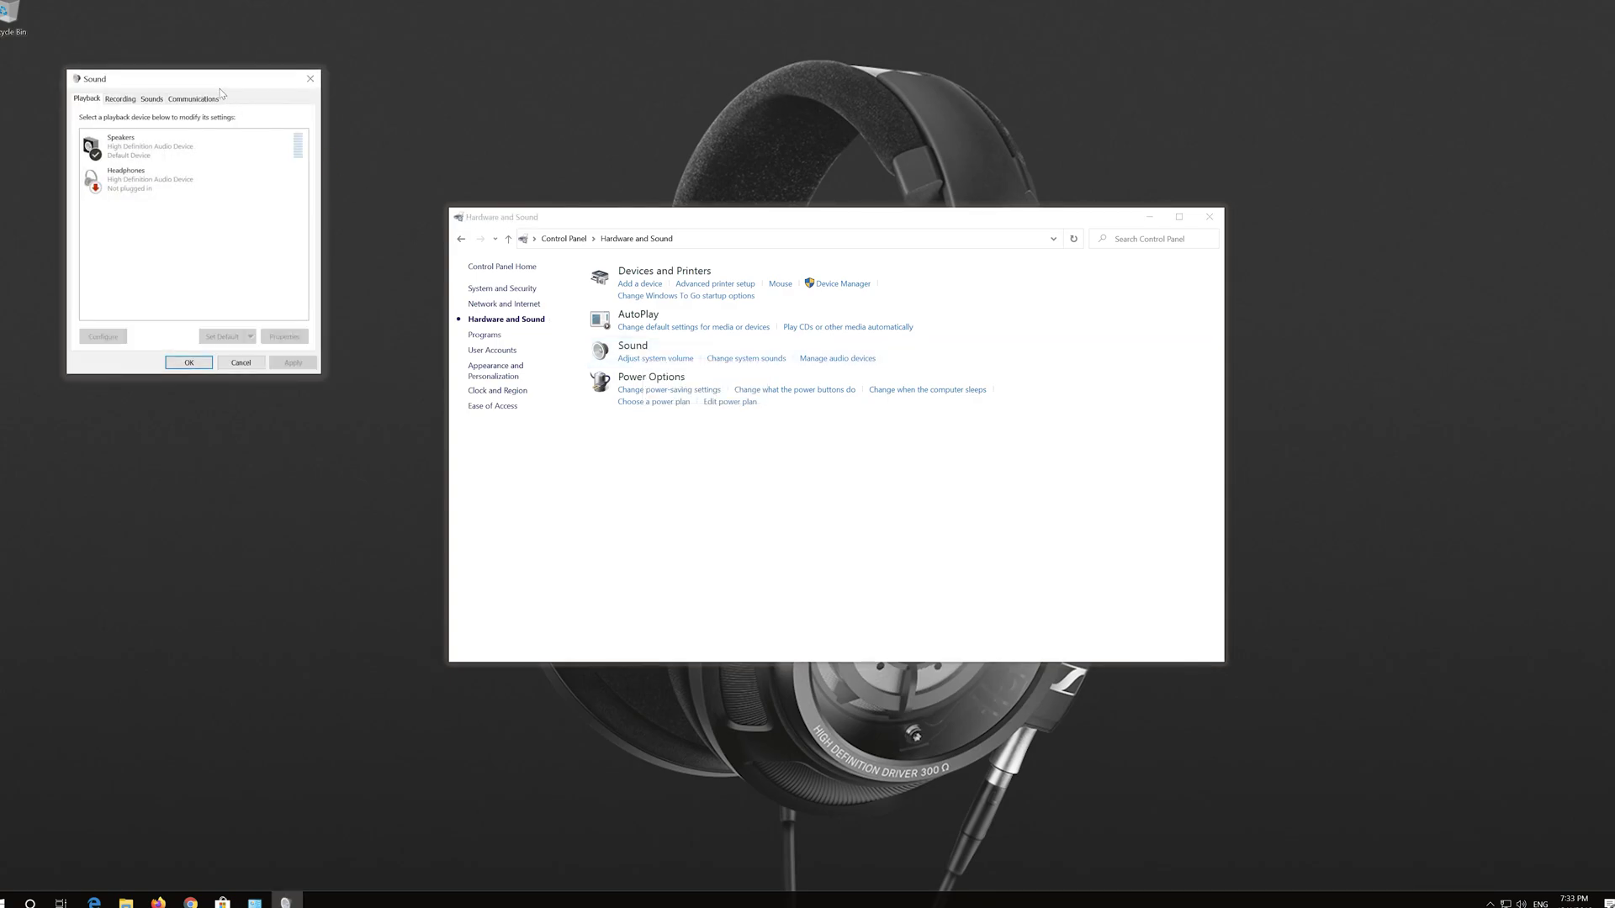
Step: Select Speakers in the Playback list and open its Properties window
{"action": "left_click_drag", "start_coordinate": [218, 80], "coordinate": [800, 244]}
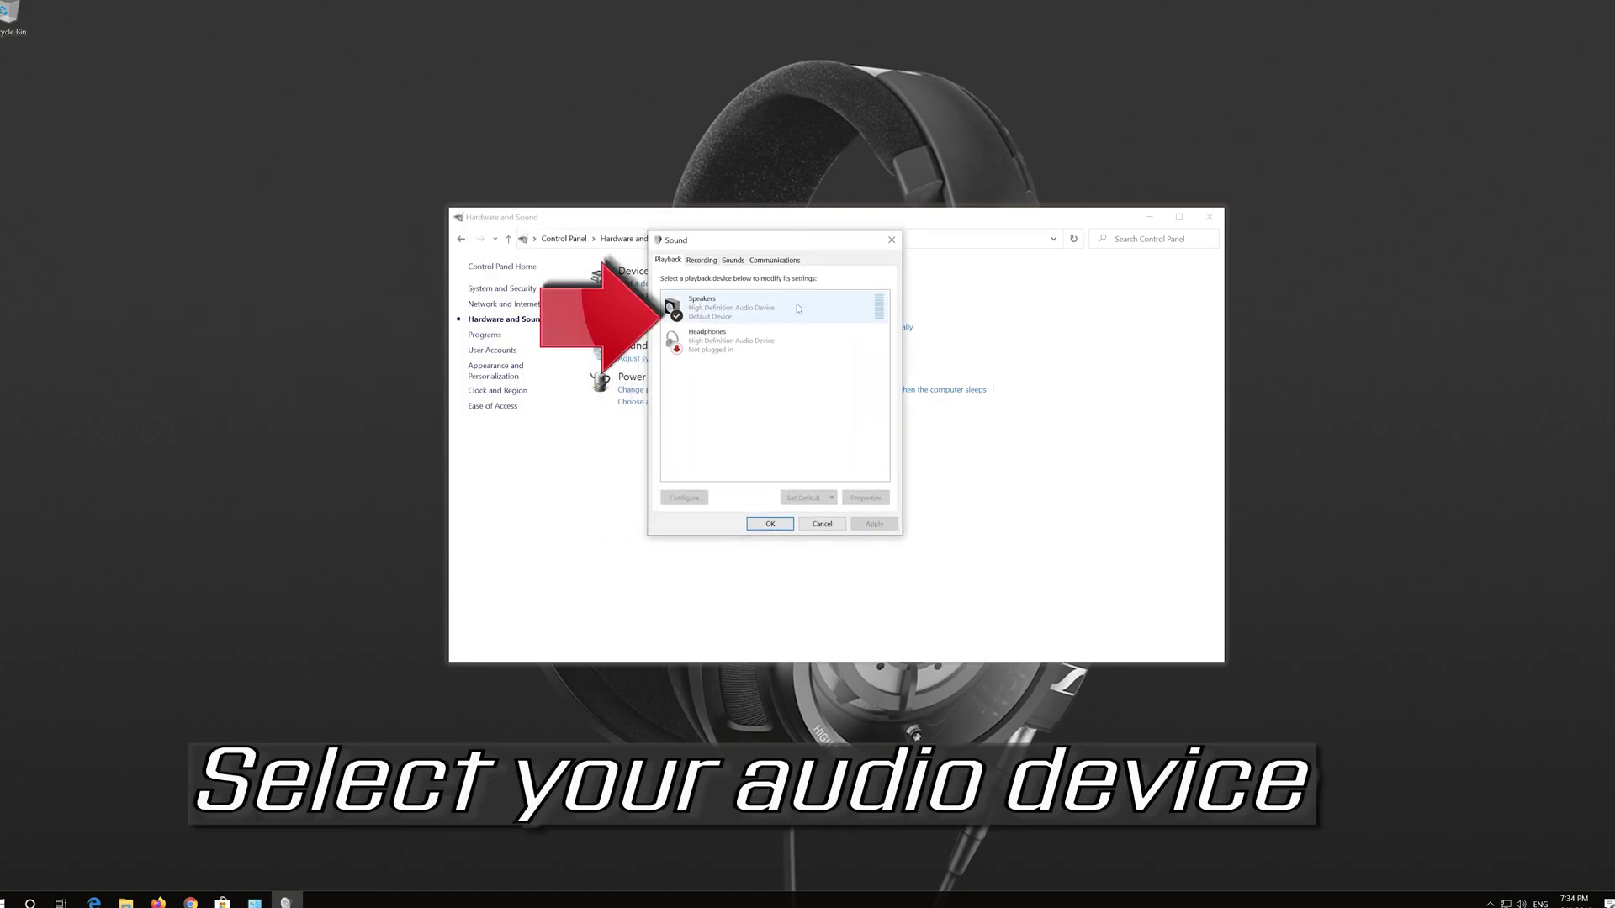
{"action": "left_click", "coordinate": [768, 311]}
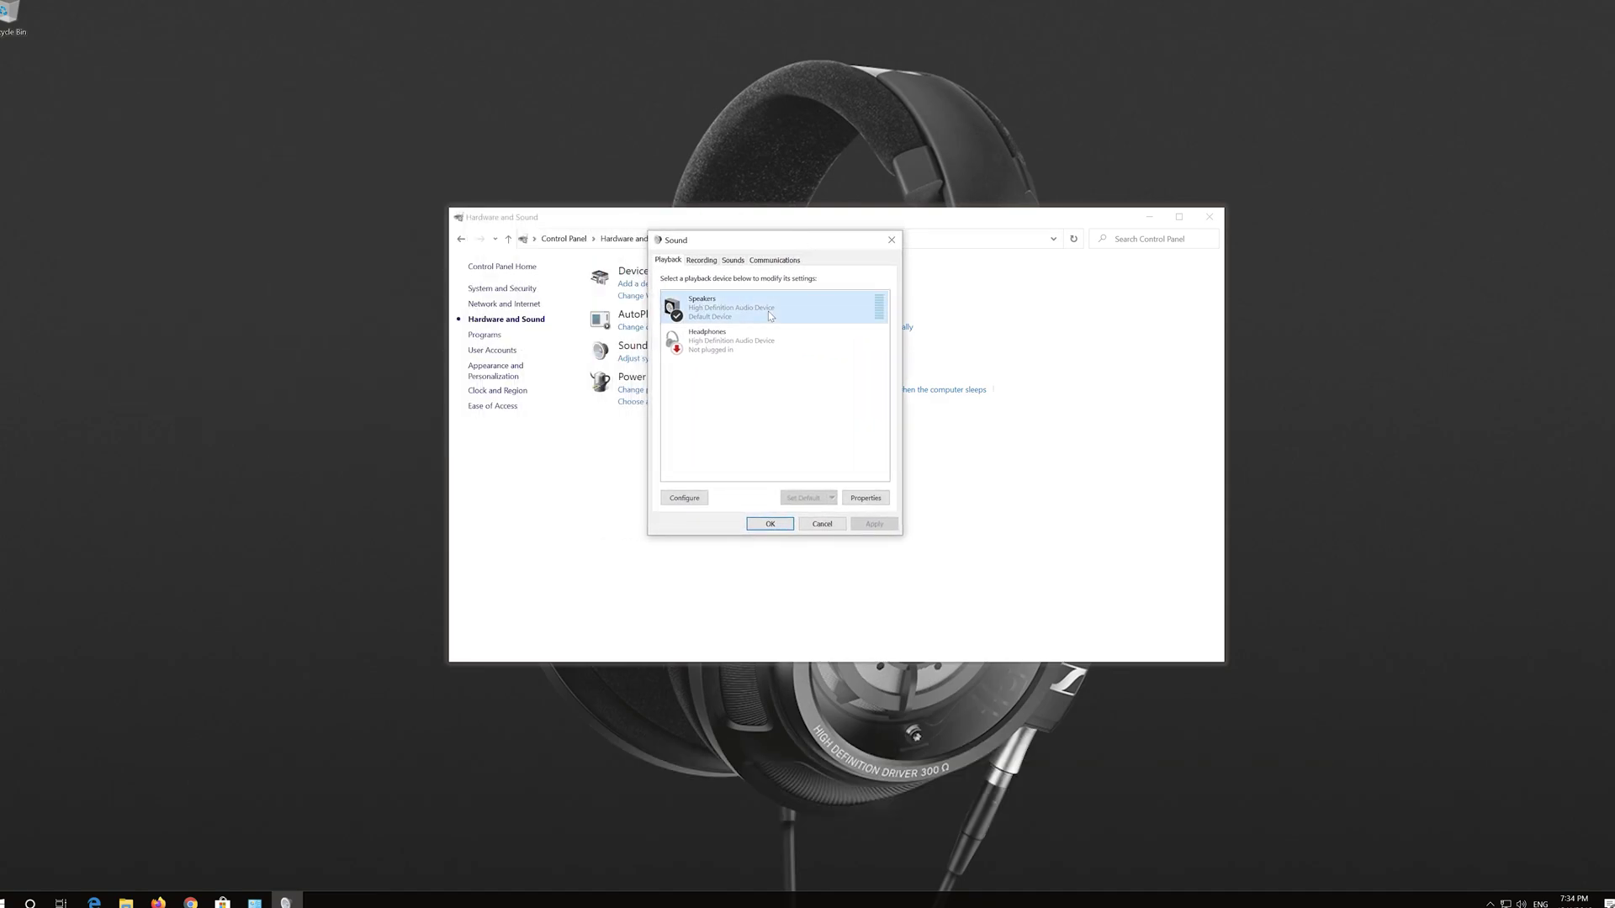
{"action": "right_click", "coordinate": [769, 312]}
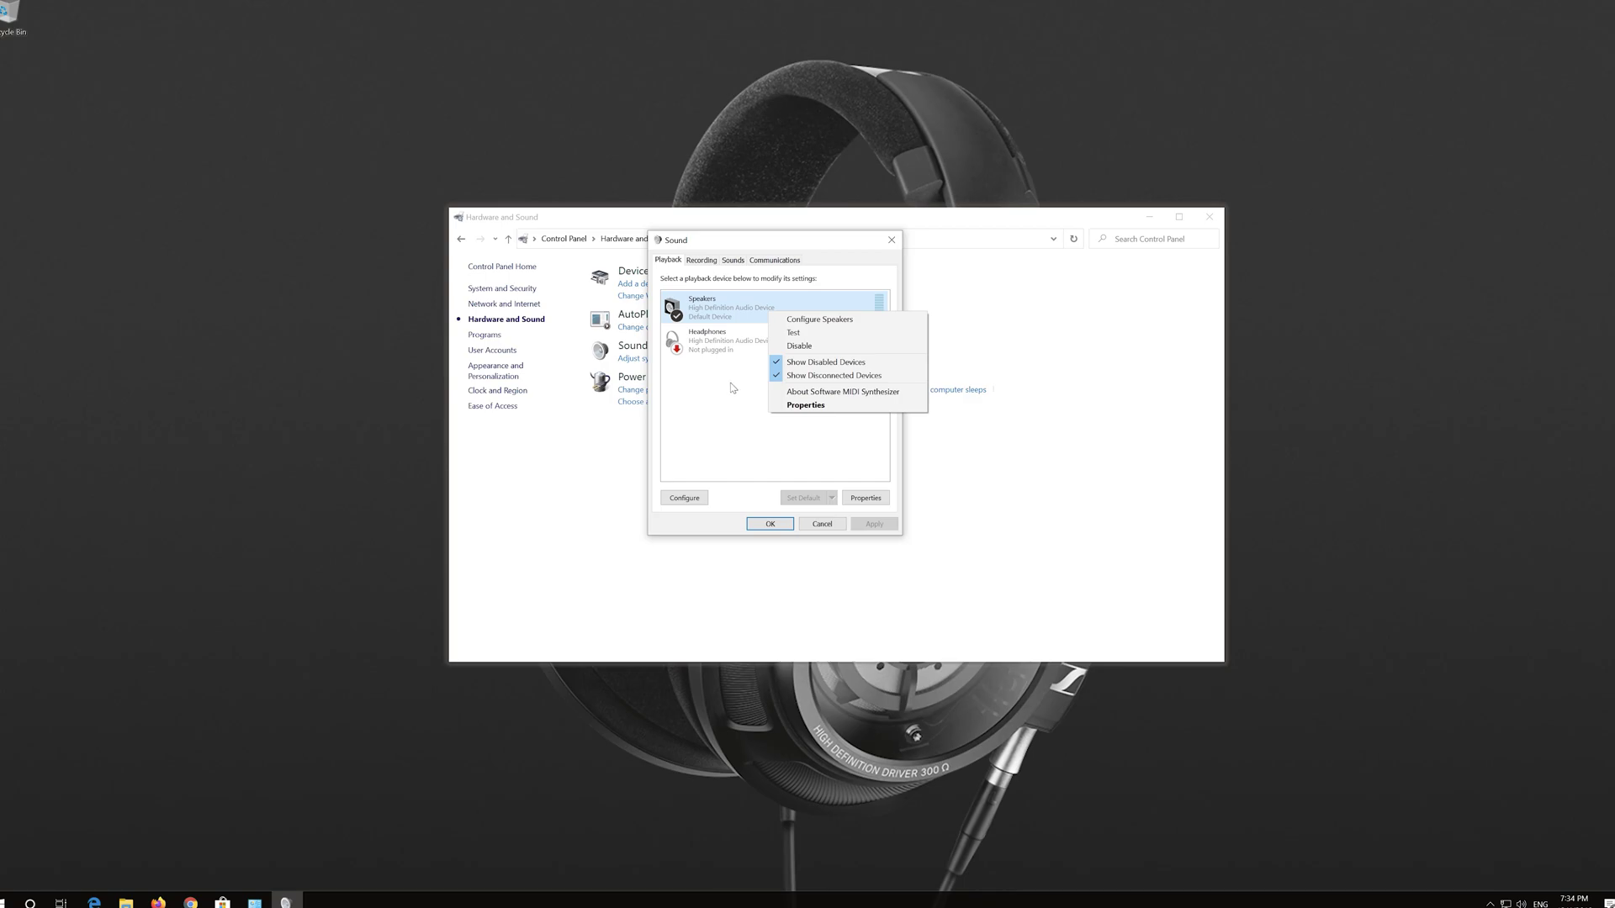
{"action": "left_click", "coordinate": [861, 409]}
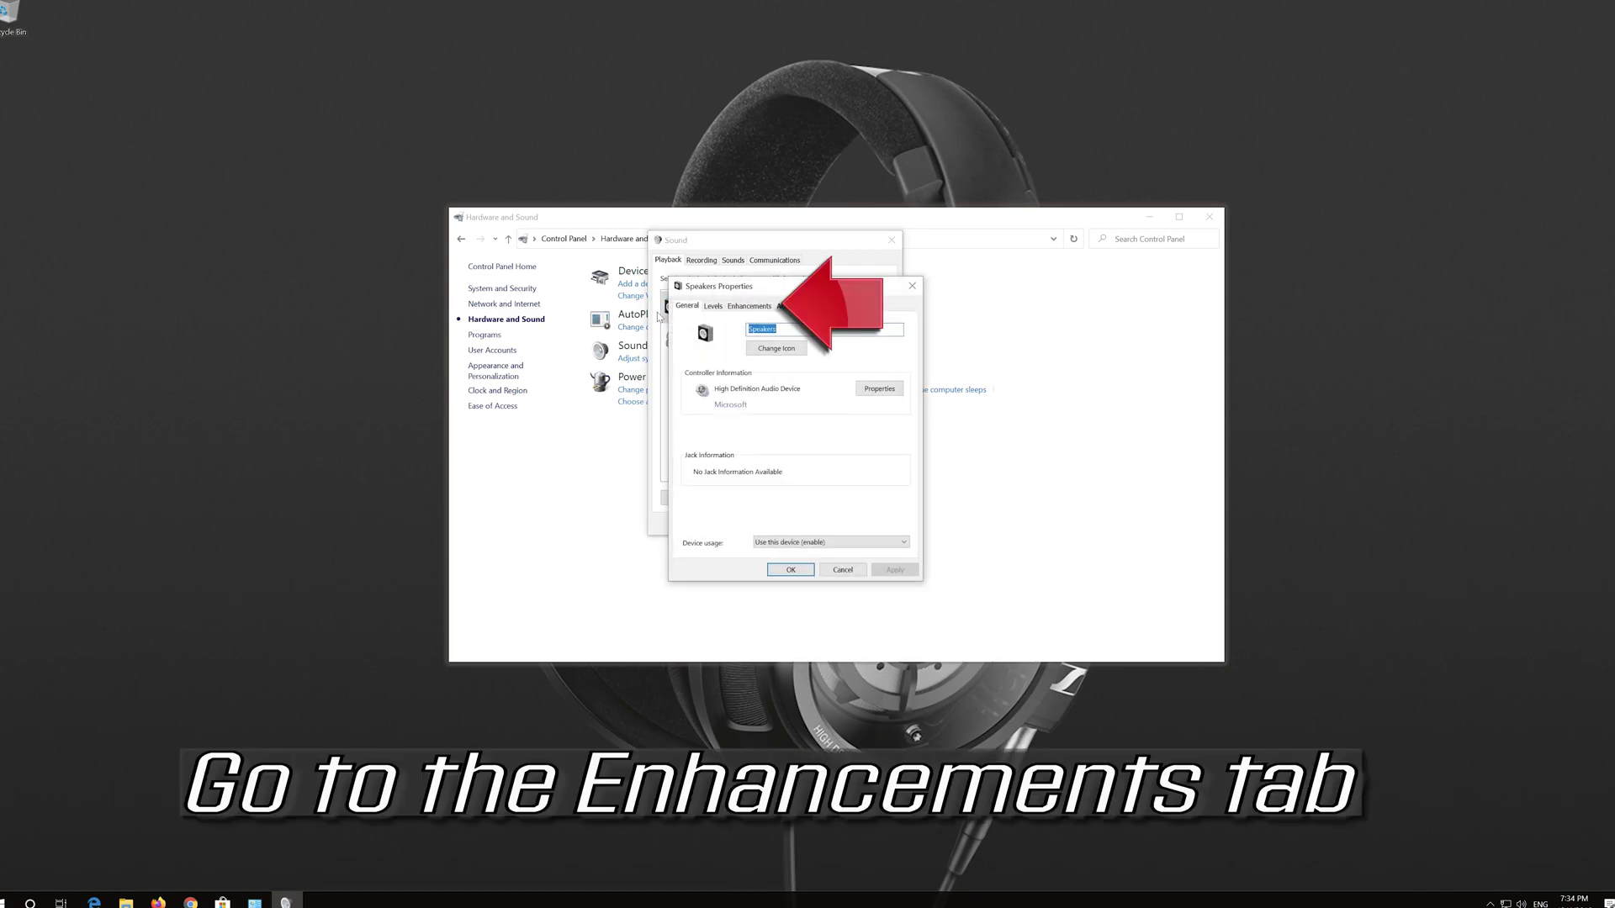
Step: Disable the Speakers' audio enhancements on the Enhancements tab and apply the change
{"action": "left_click", "coordinate": [766, 307]}
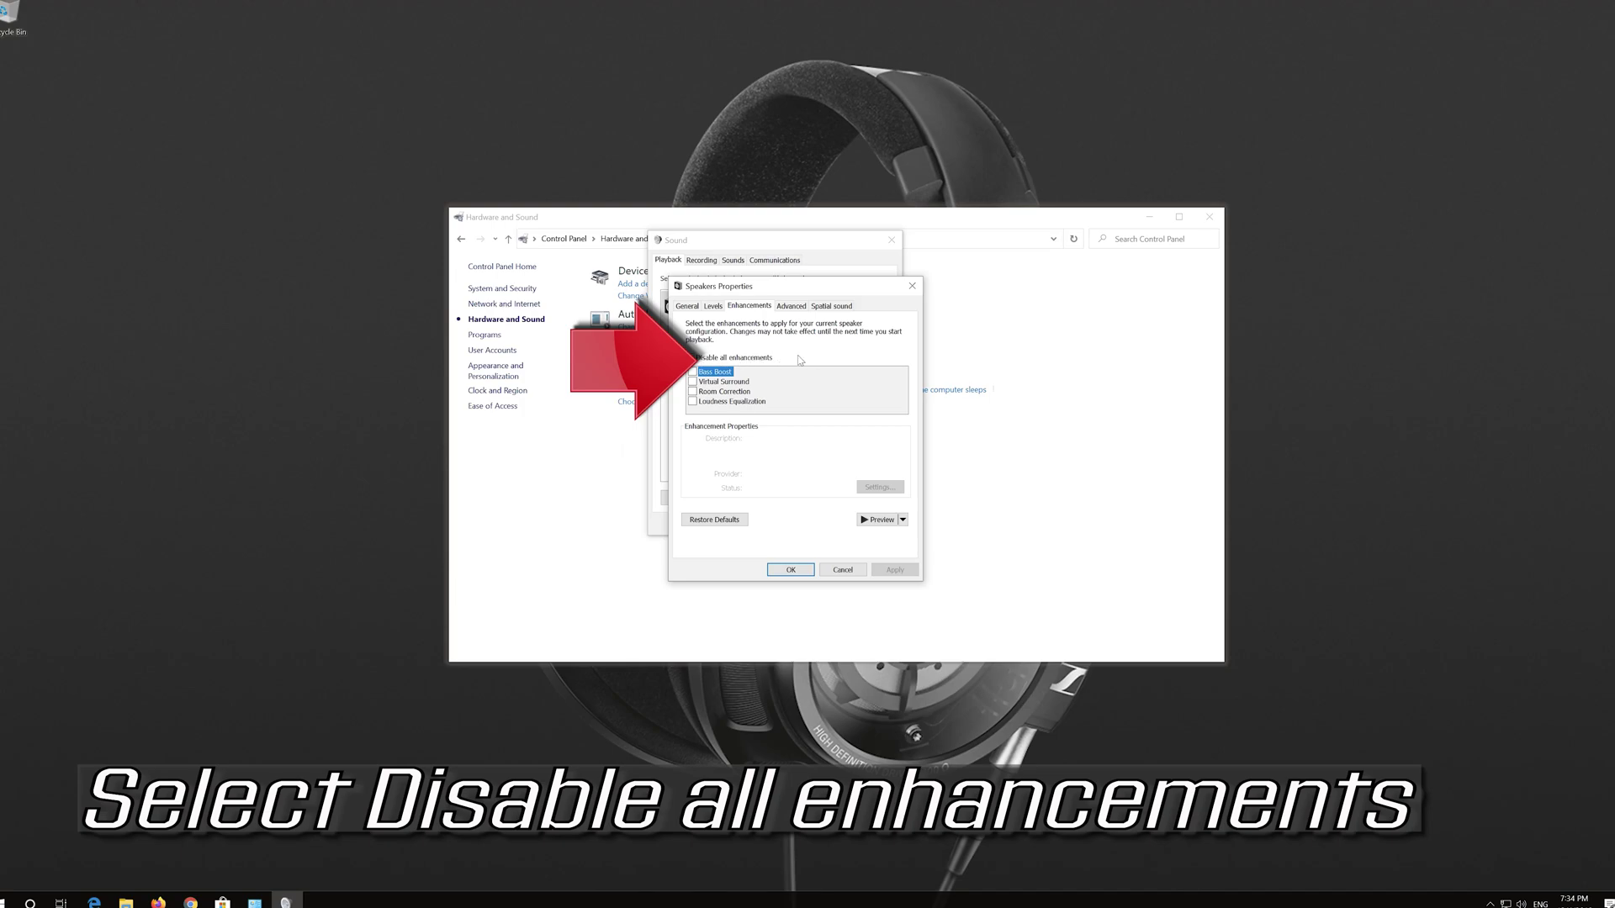
{"action": "left_click", "coordinate": [691, 358]}
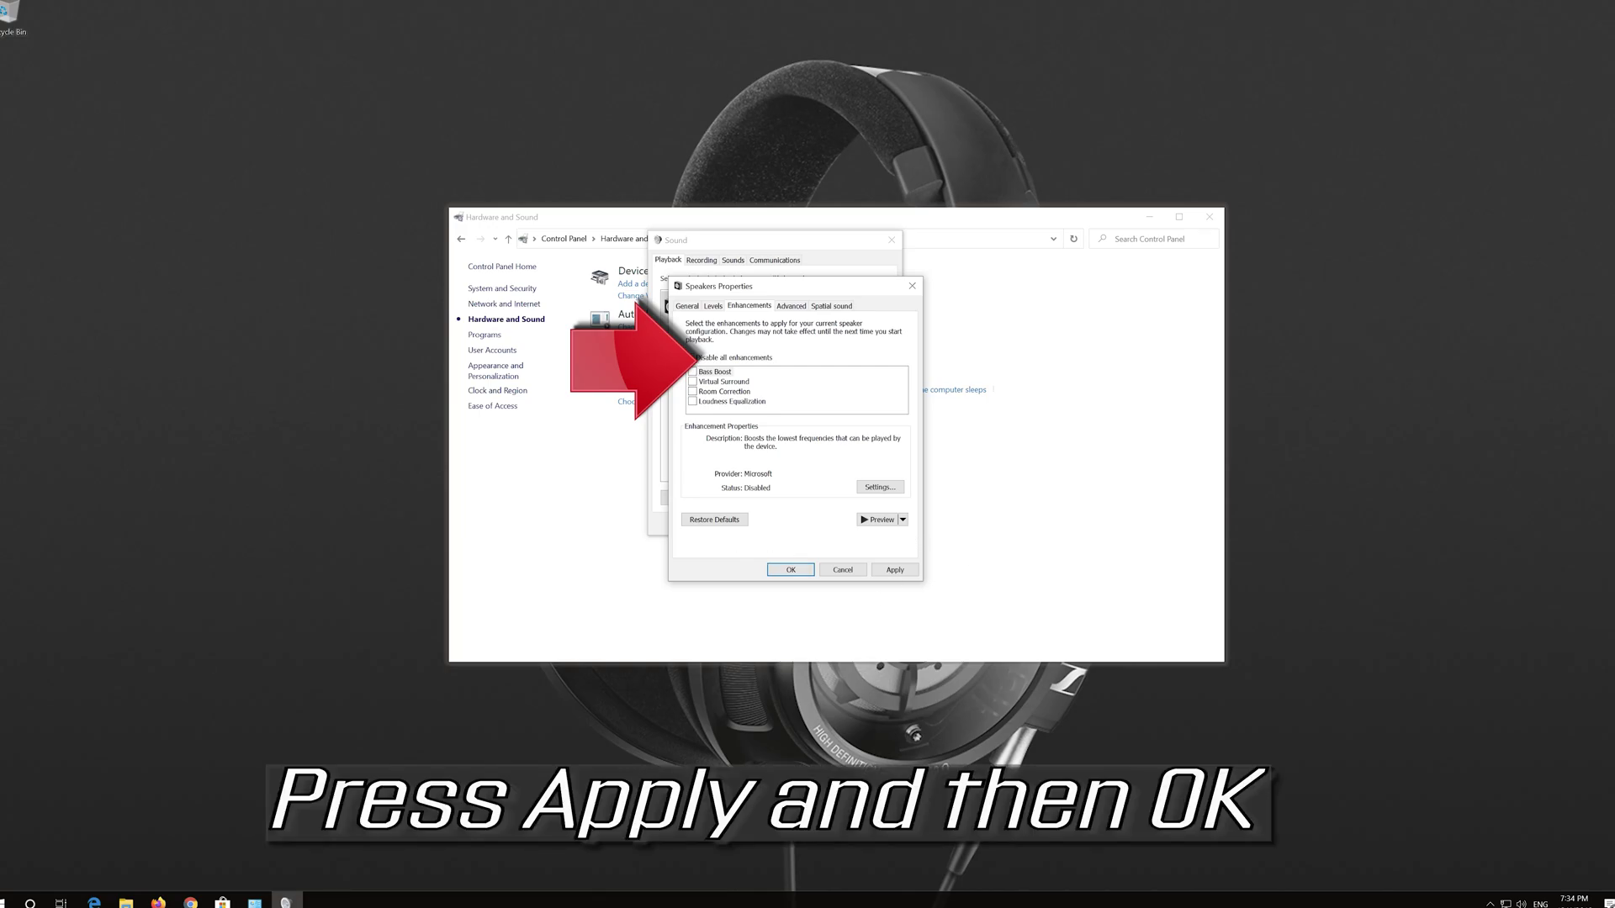
{"action": "left_click", "coordinate": [894, 570]}
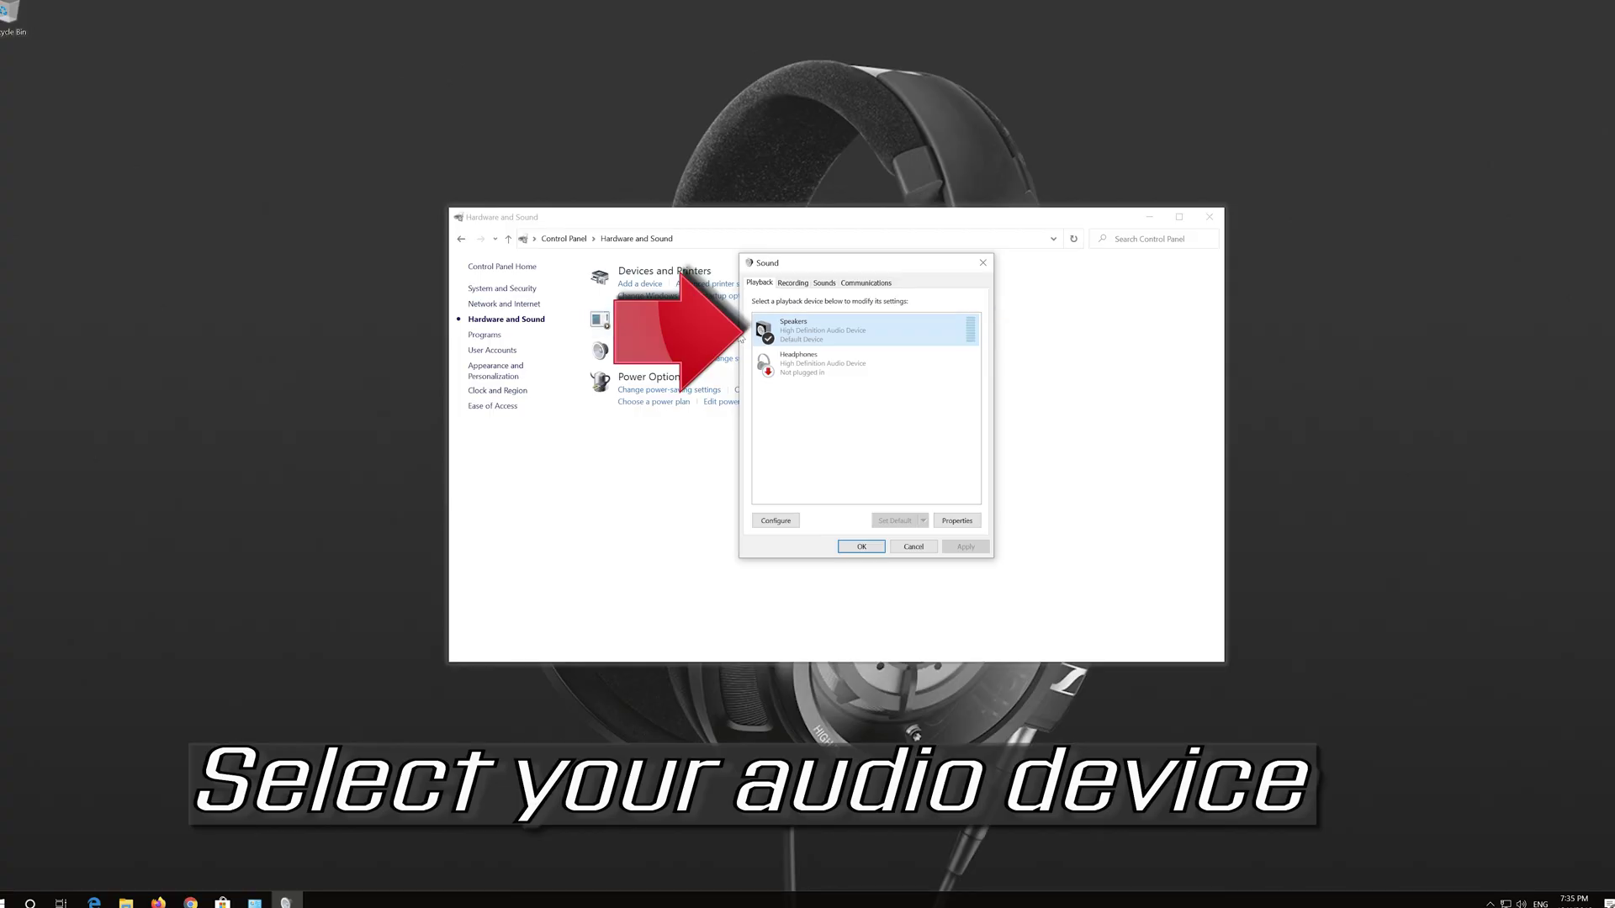
Step: Check the Speakers' Advanced tab (CD Quality default format), then confirm both sound dialogs
{"action": "right_click", "coordinate": [850, 331]}
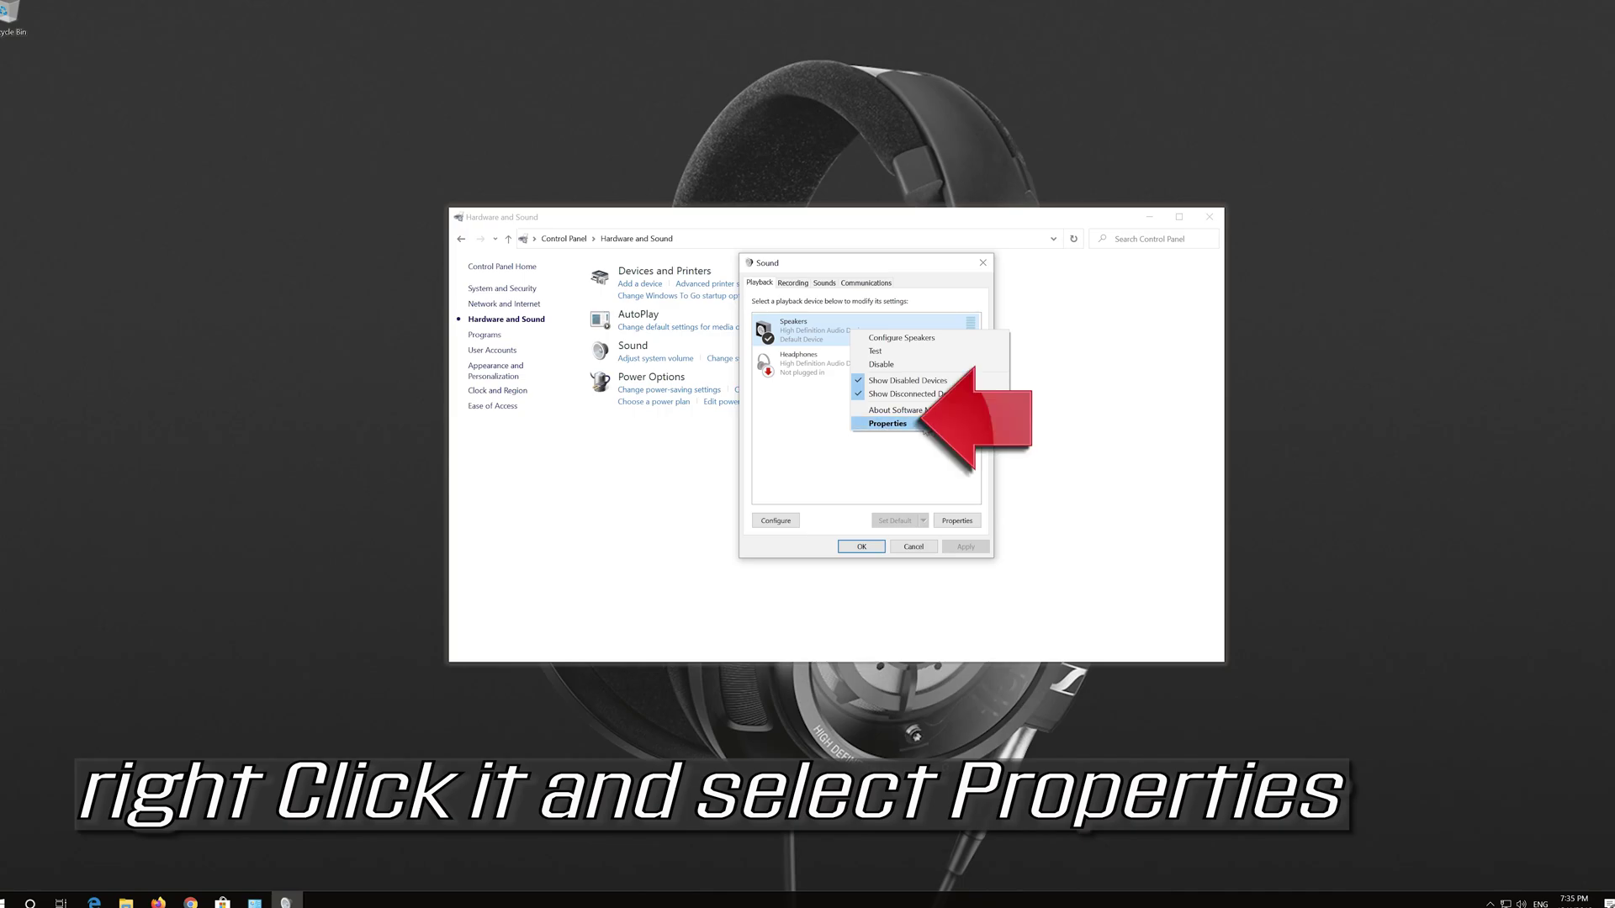
{"action": "left_click", "coordinate": [923, 425]}
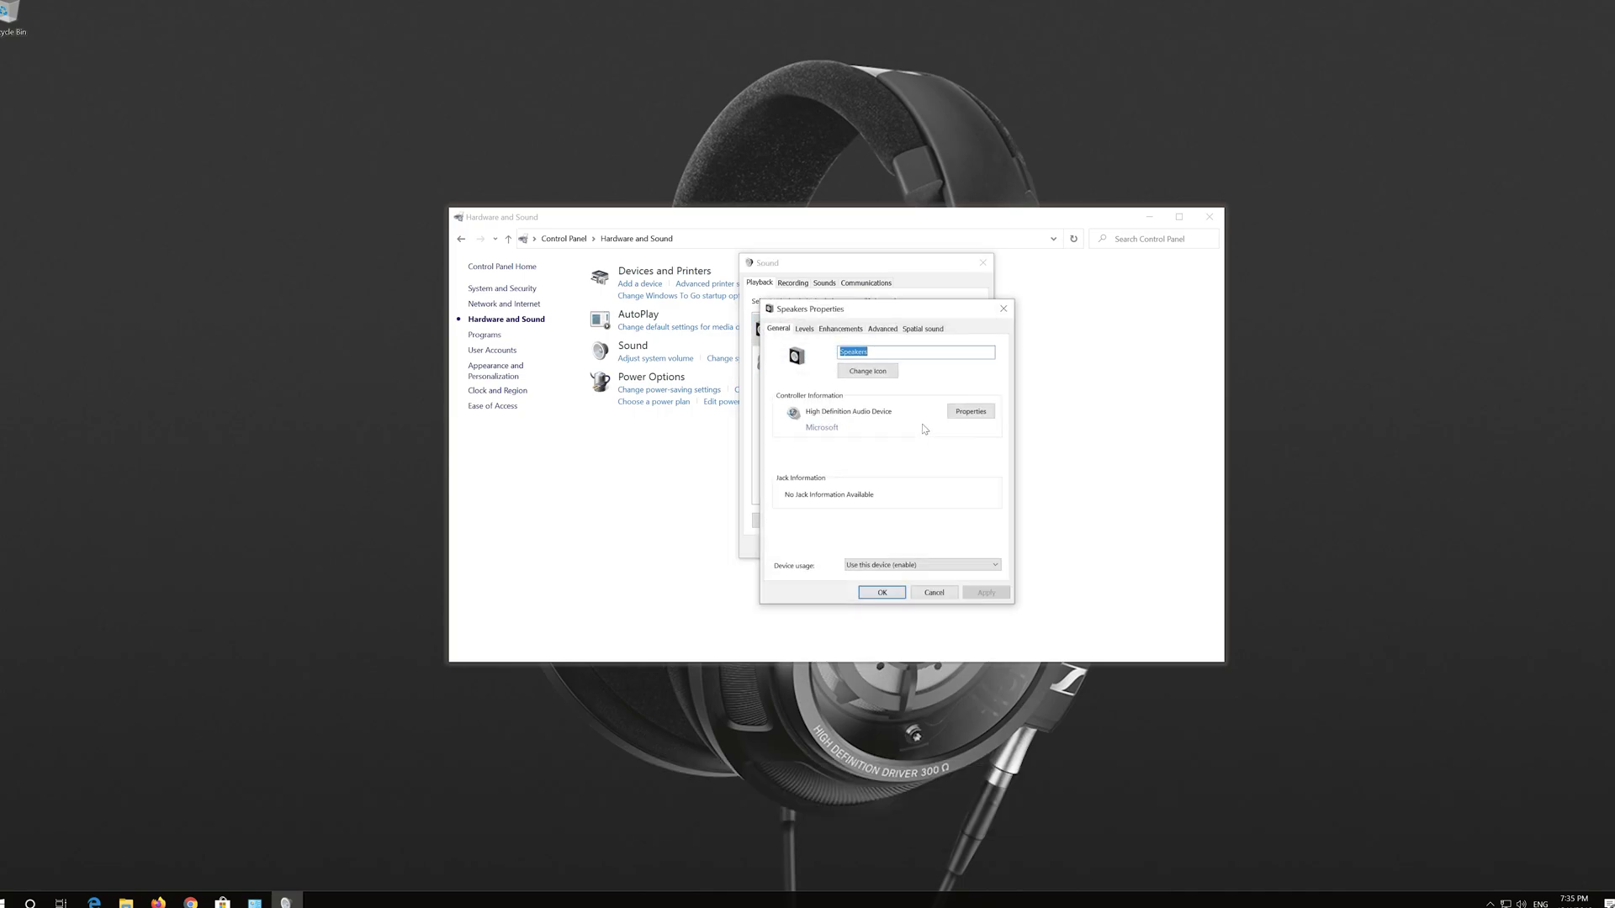
{"action": "left_click", "coordinate": [885, 331]}
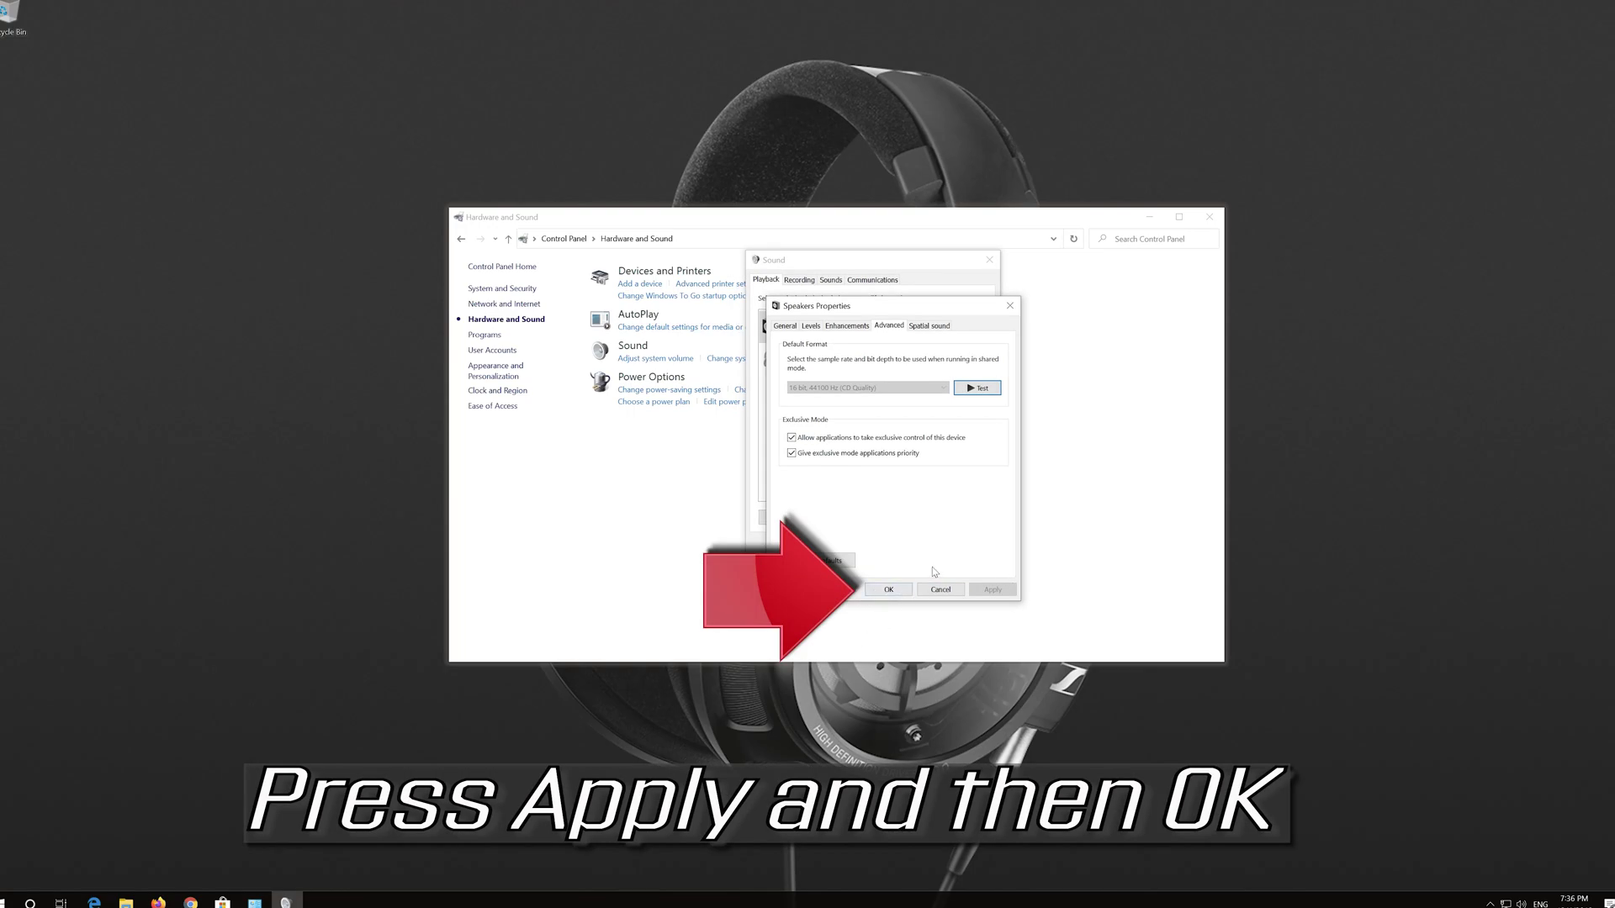
{"action": "left_click", "coordinate": [874, 590]}
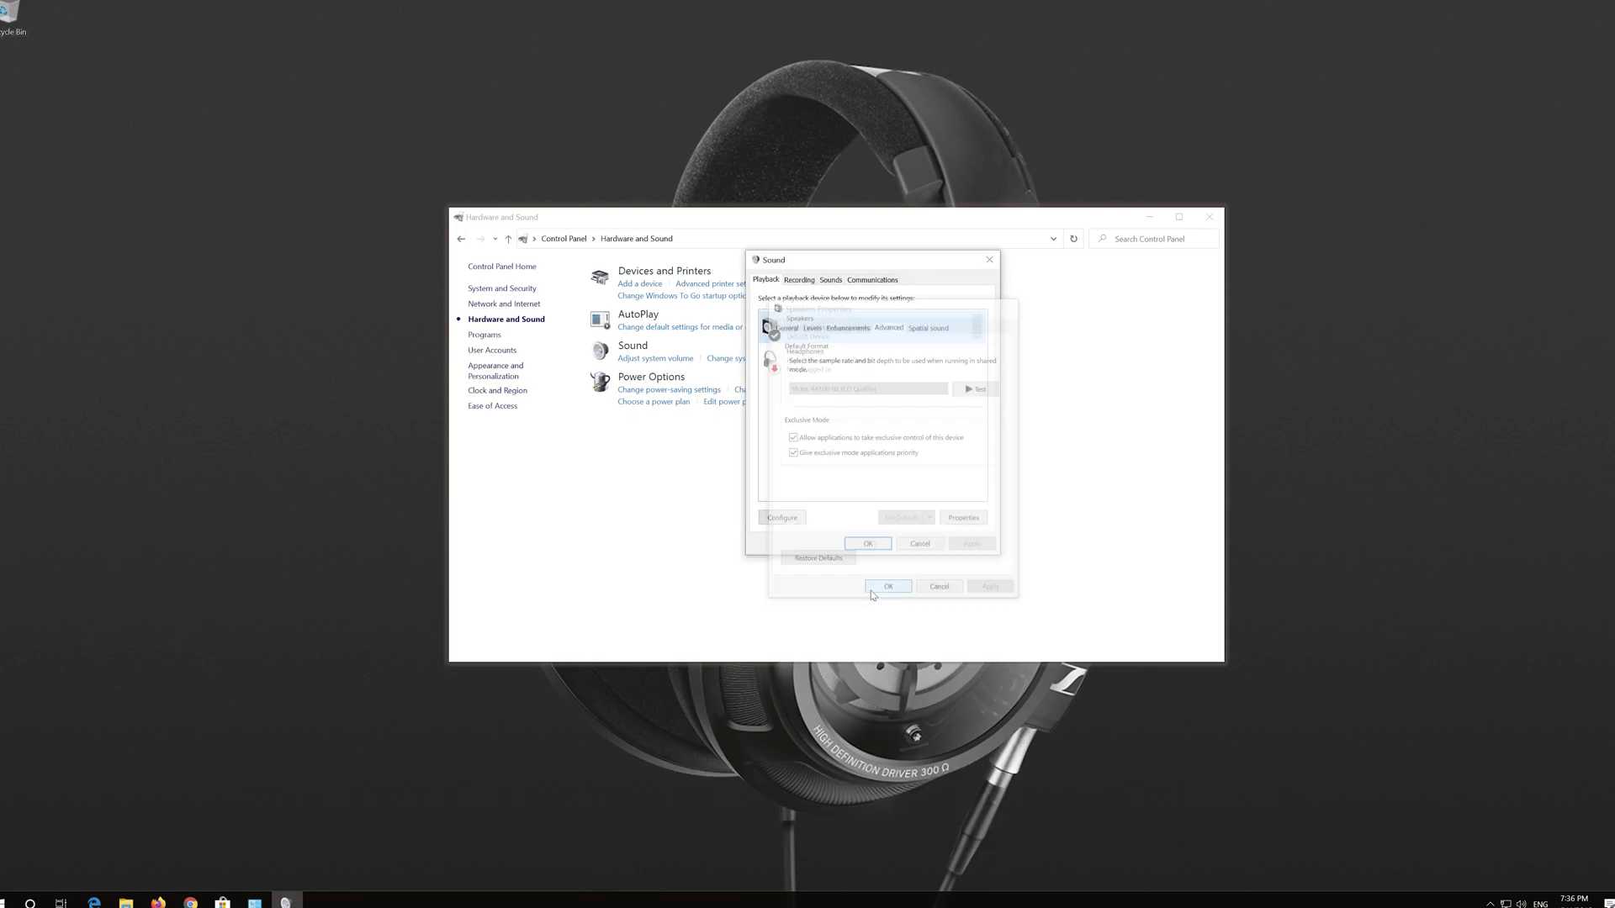
{"action": "left_click", "coordinate": [868, 543]}
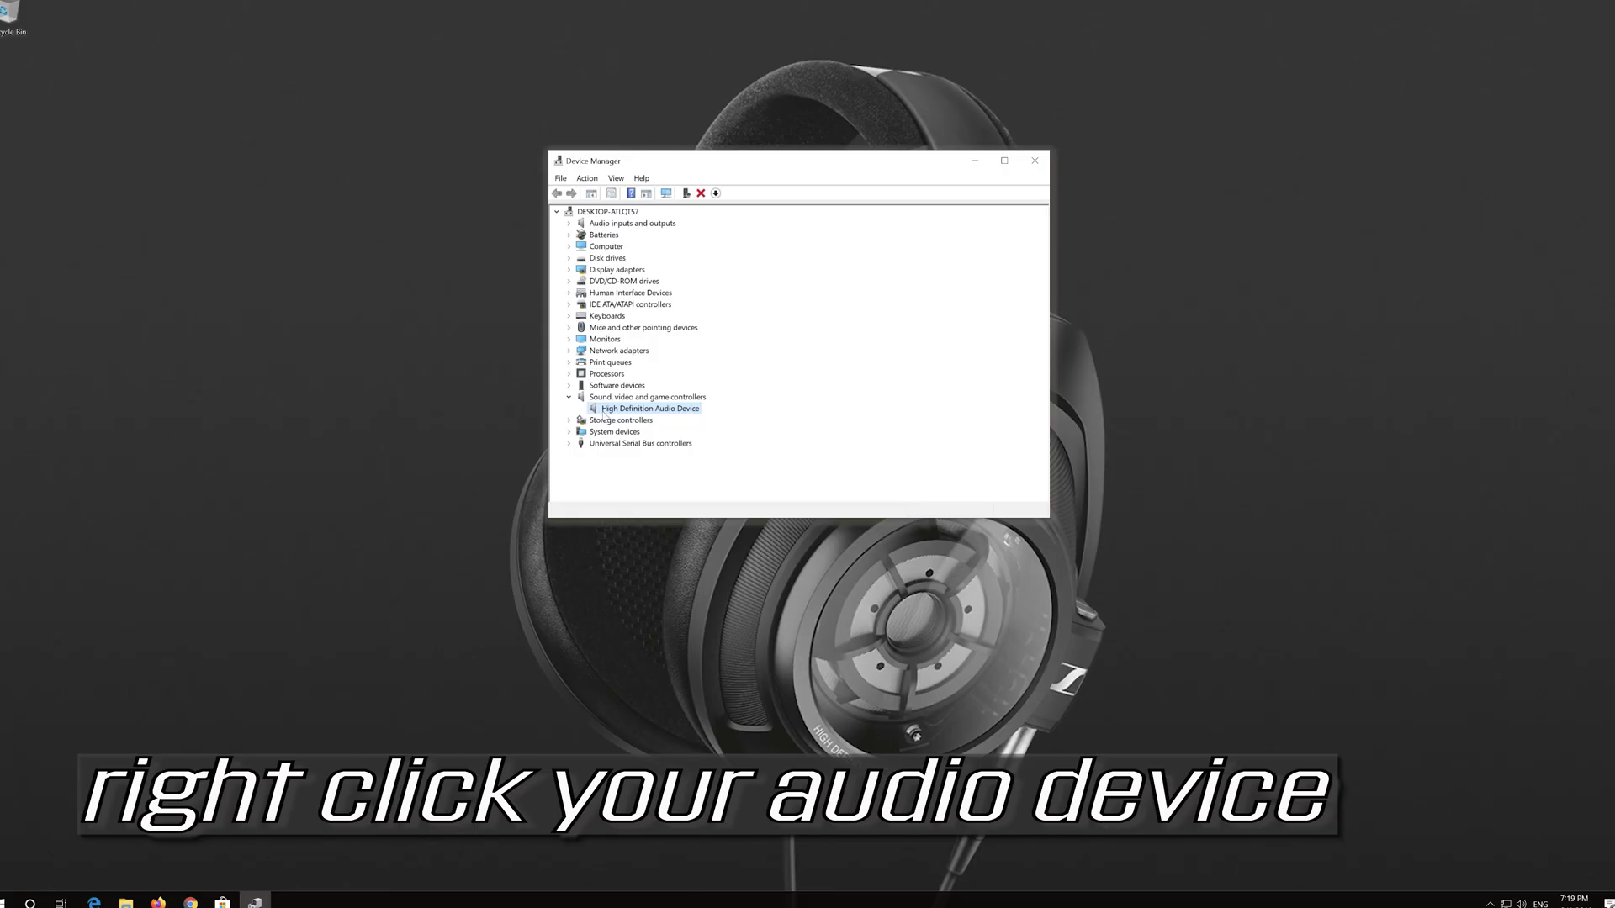
Step: Uninstall the High Definition Audio Device from Device Manager and confirm the removal
{"action": "right_click", "coordinate": [659, 413]}
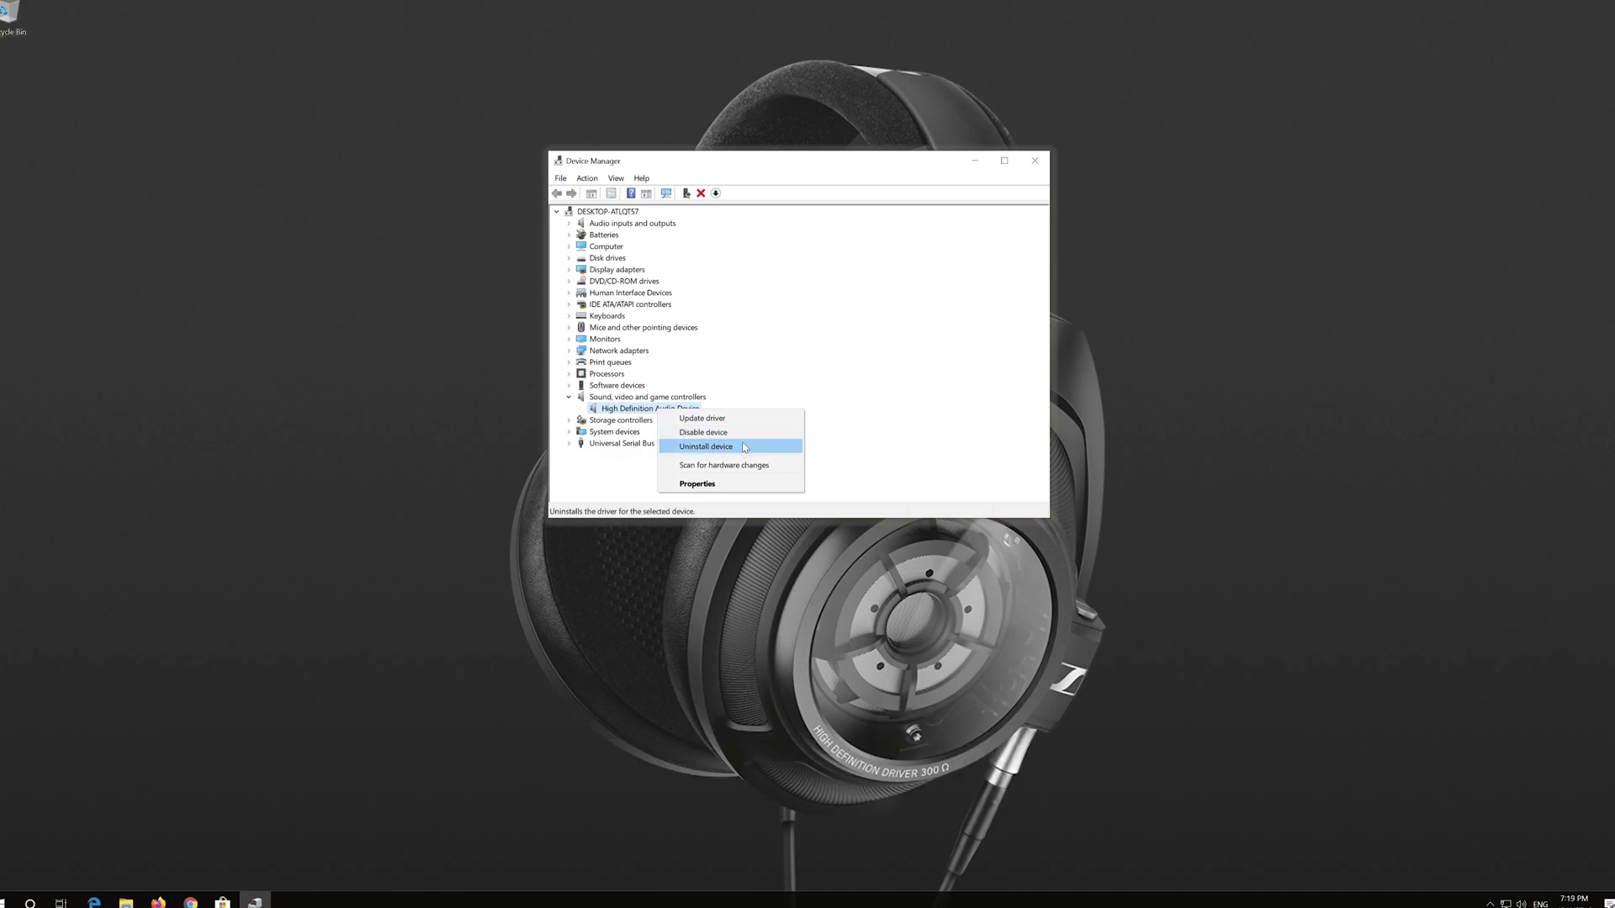
{"action": "left_click", "coordinate": [744, 447]}
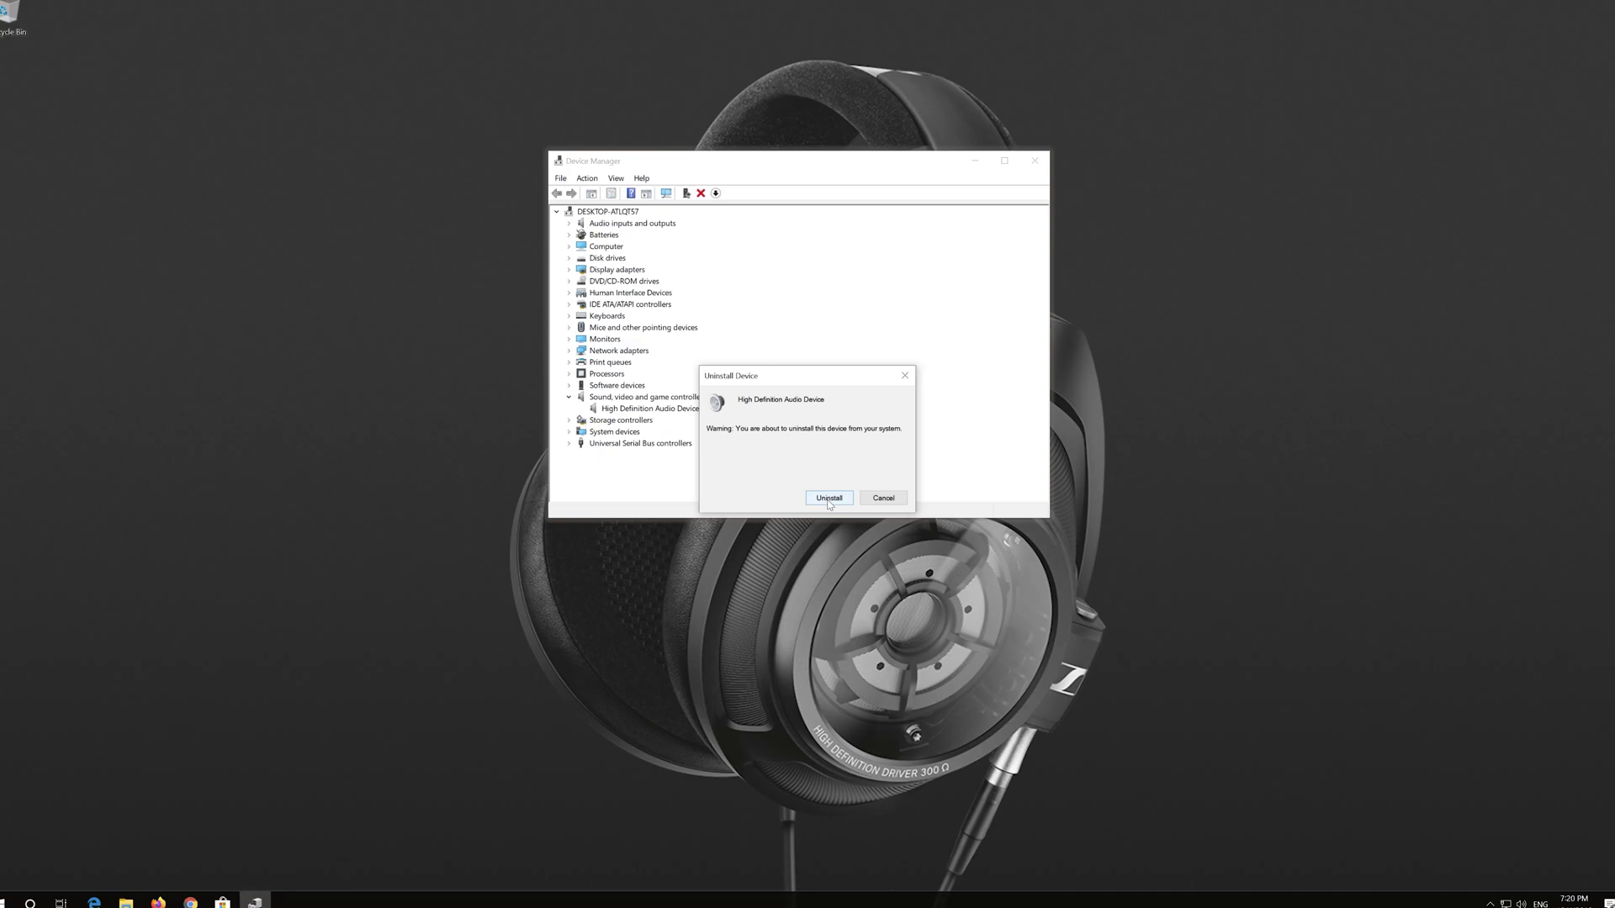
{"action": "left_click", "coordinate": [828, 500]}
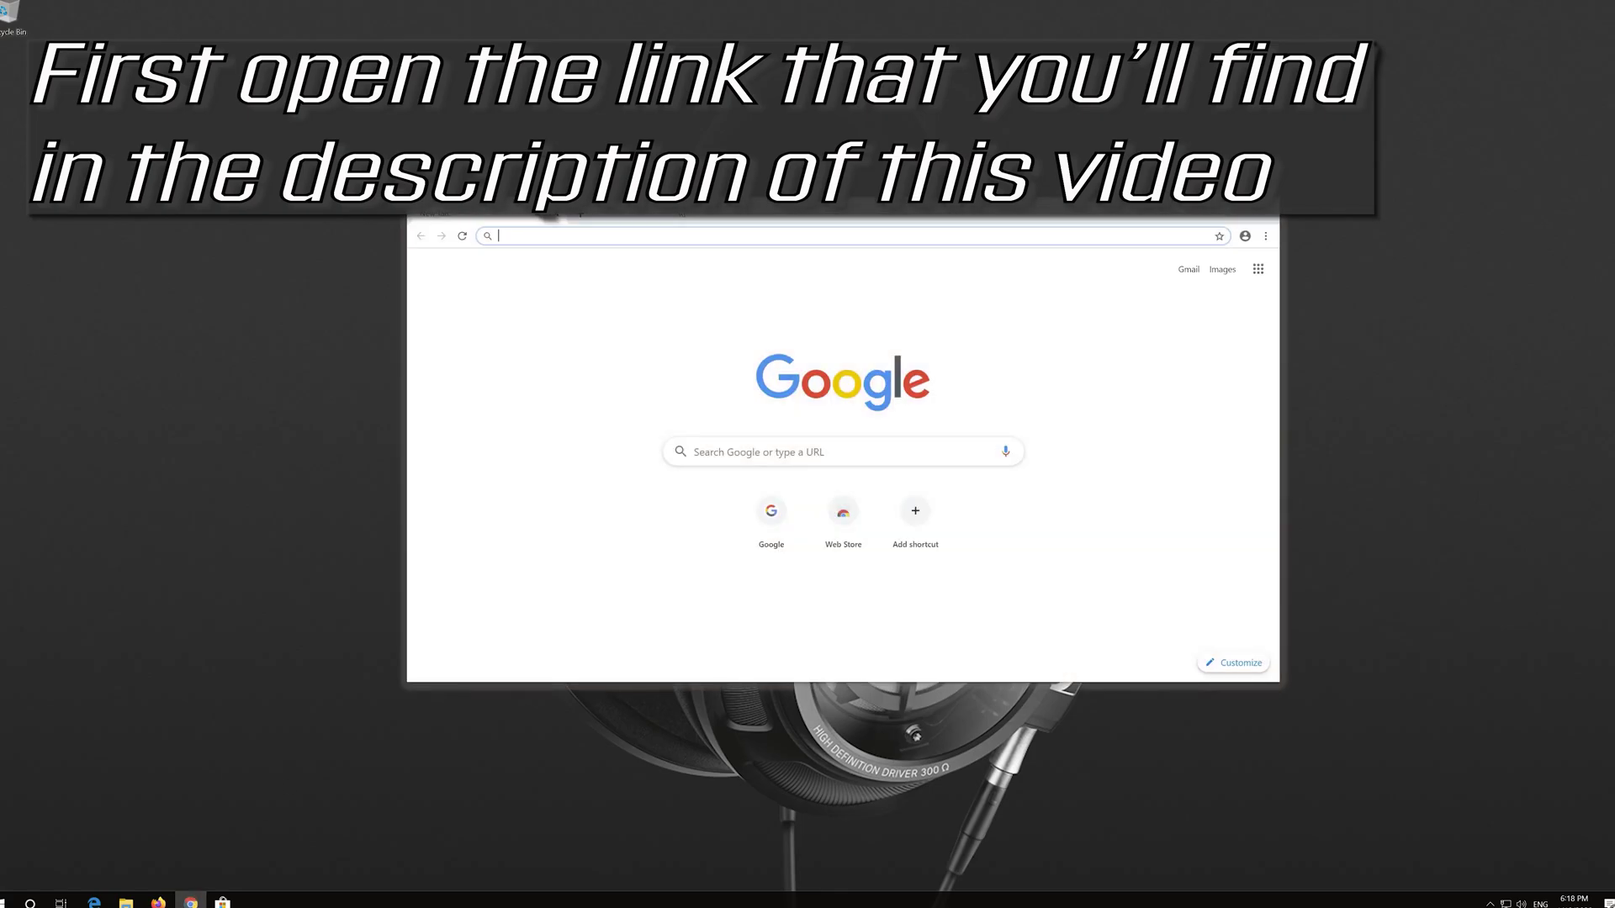
Step: Download the Media Creation Tool from microsoft.com/en-us/software-download/windows10, then close Chrome
{"action": "type", "text": "https://www.microsoft.com/en-us/software-download/windows10"}
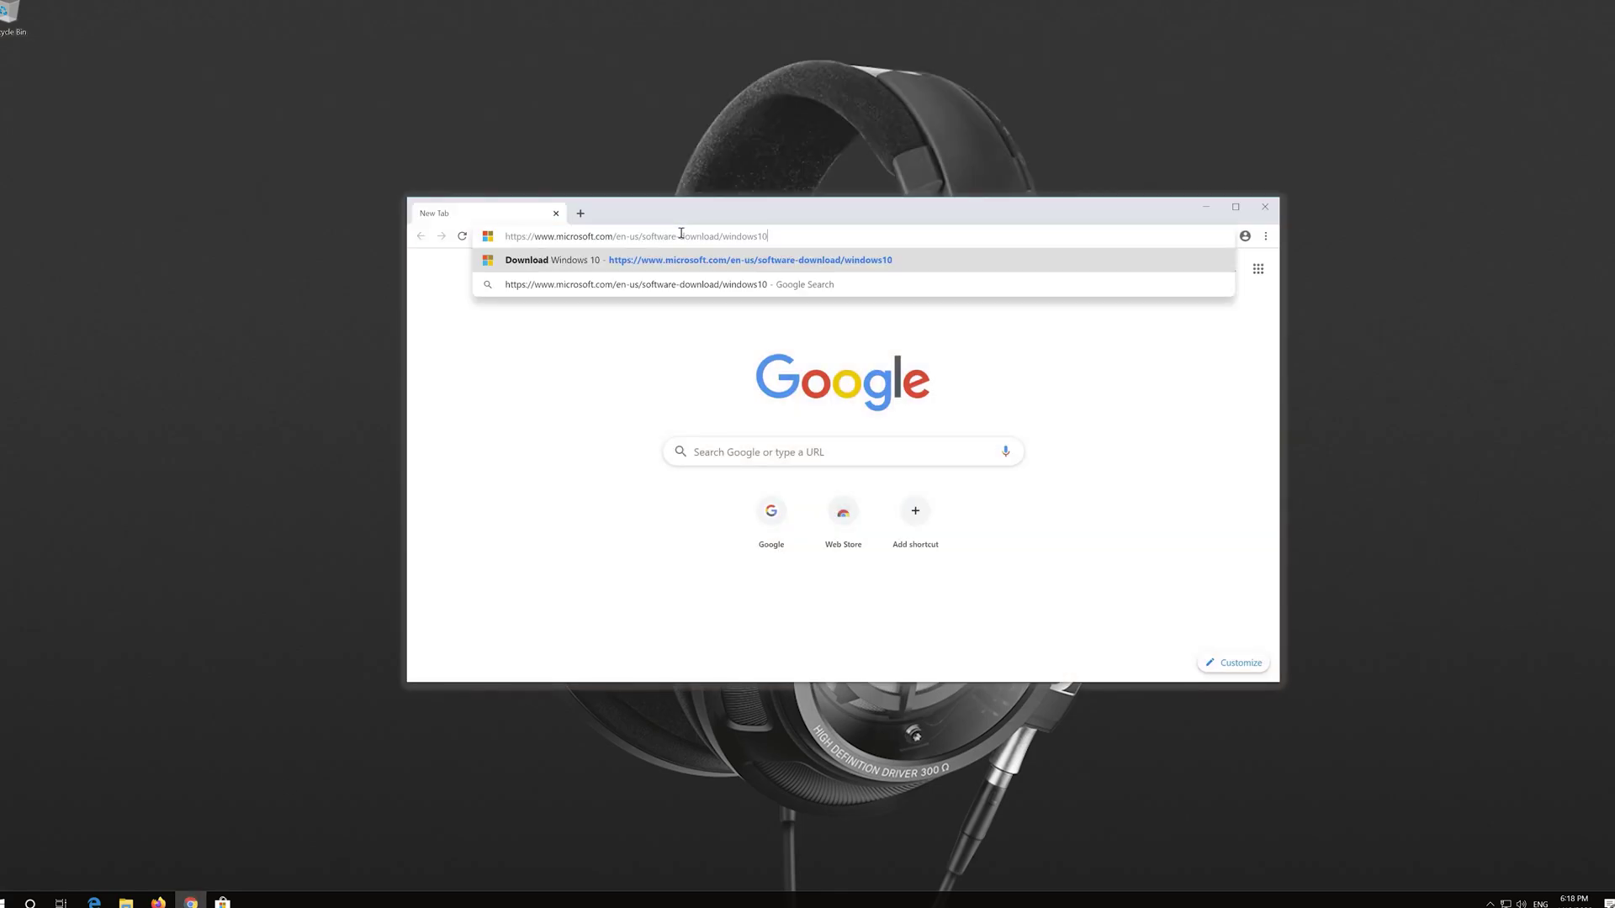
{"action": "key", "text": "Return"}
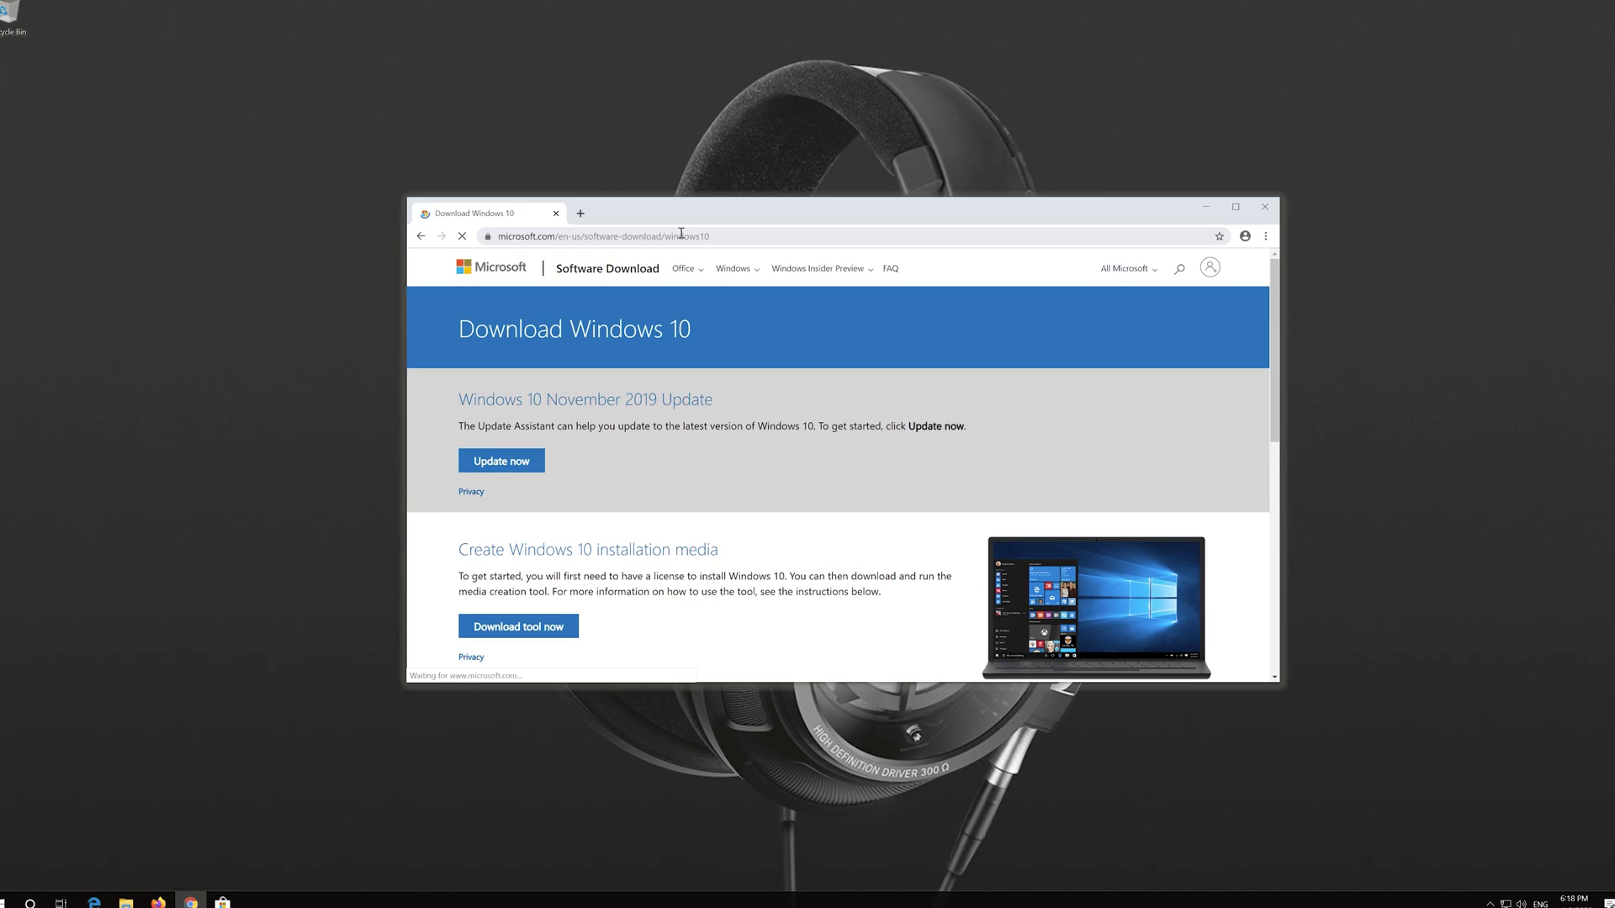
{"action": "scroll", "coordinate": [782, 497], "scroll_direction": "down", "scroll_amount": 1}
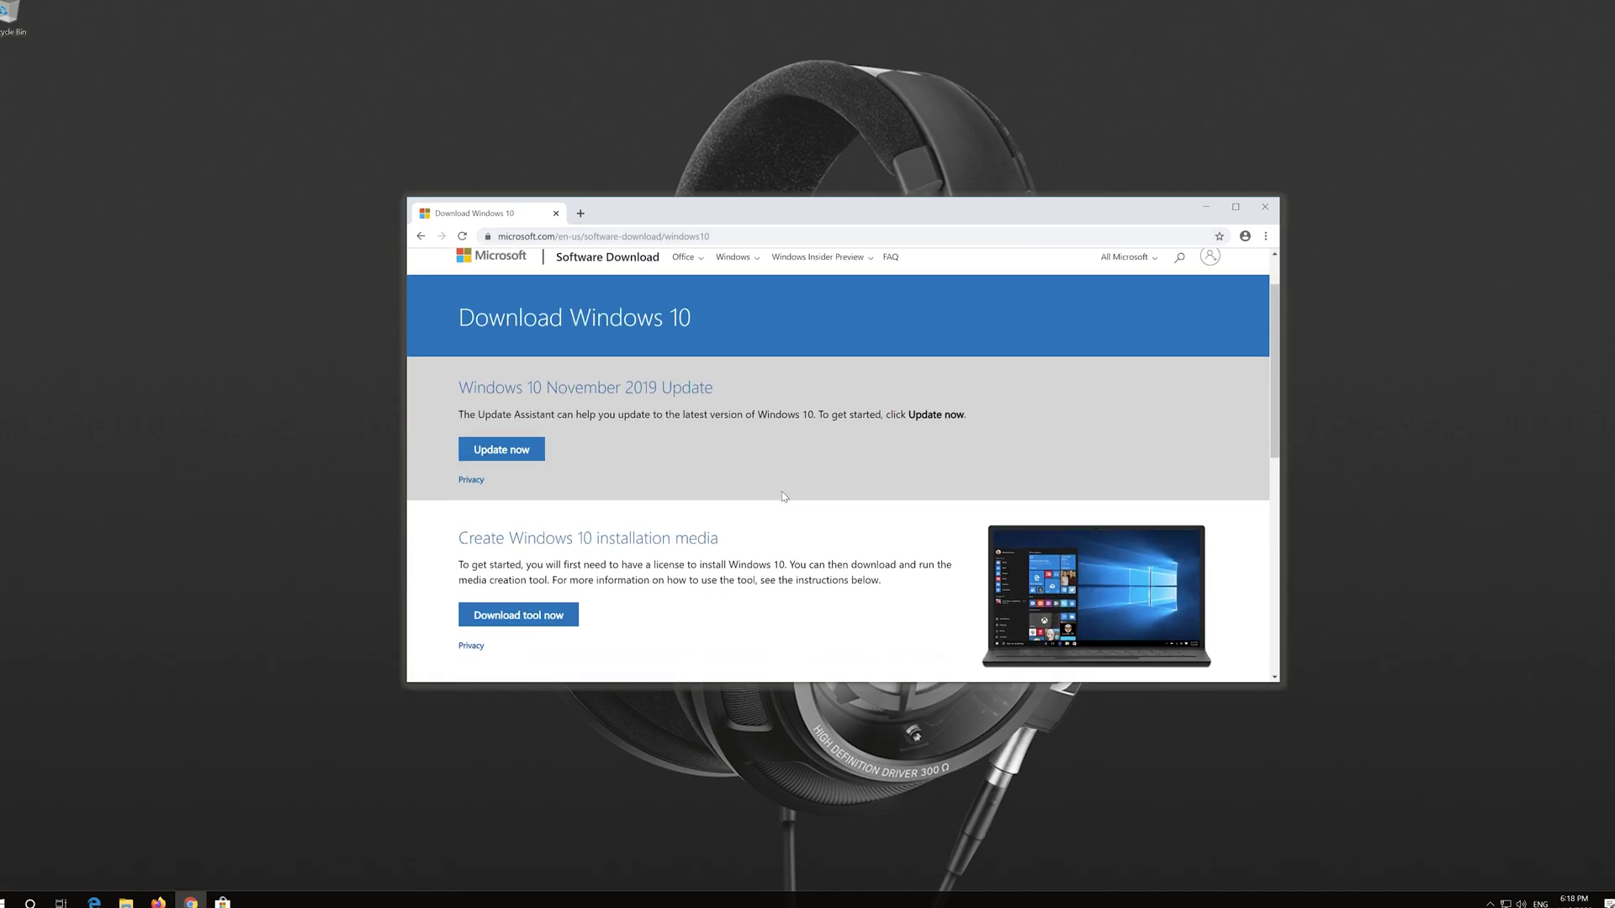
{"action": "left_click", "coordinate": [549, 618]}
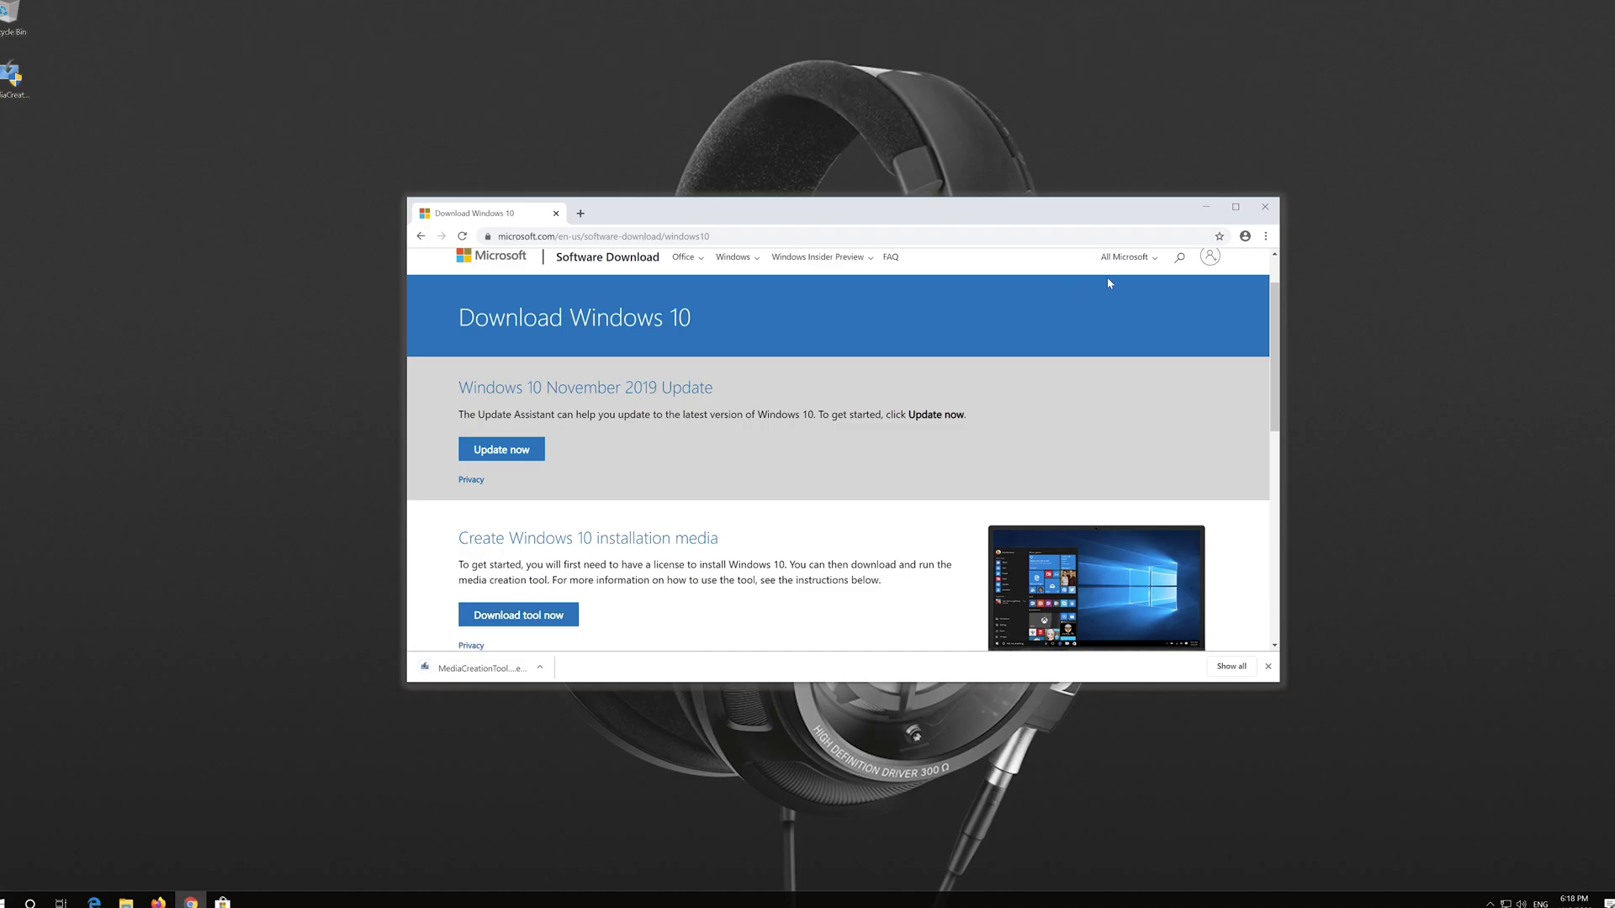
{"action": "left_click", "coordinate": [1266, 209]}
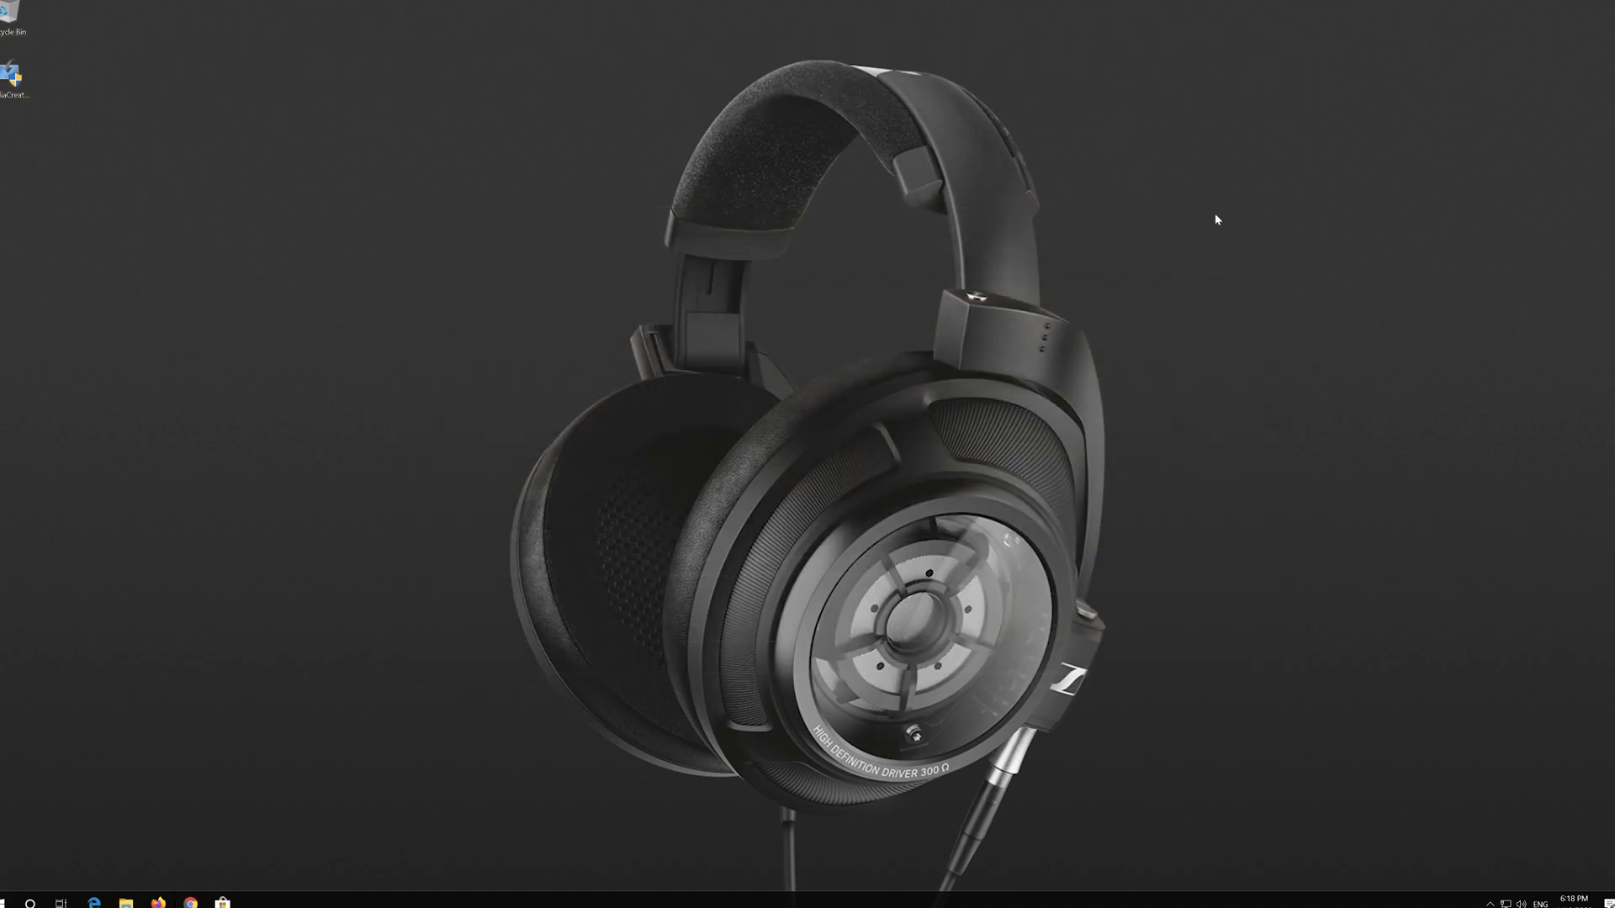
Step: Launch the downloaded Media Creation Tool and accept its license terms
{"action": "double_click", "coordinate": [26, 72]}
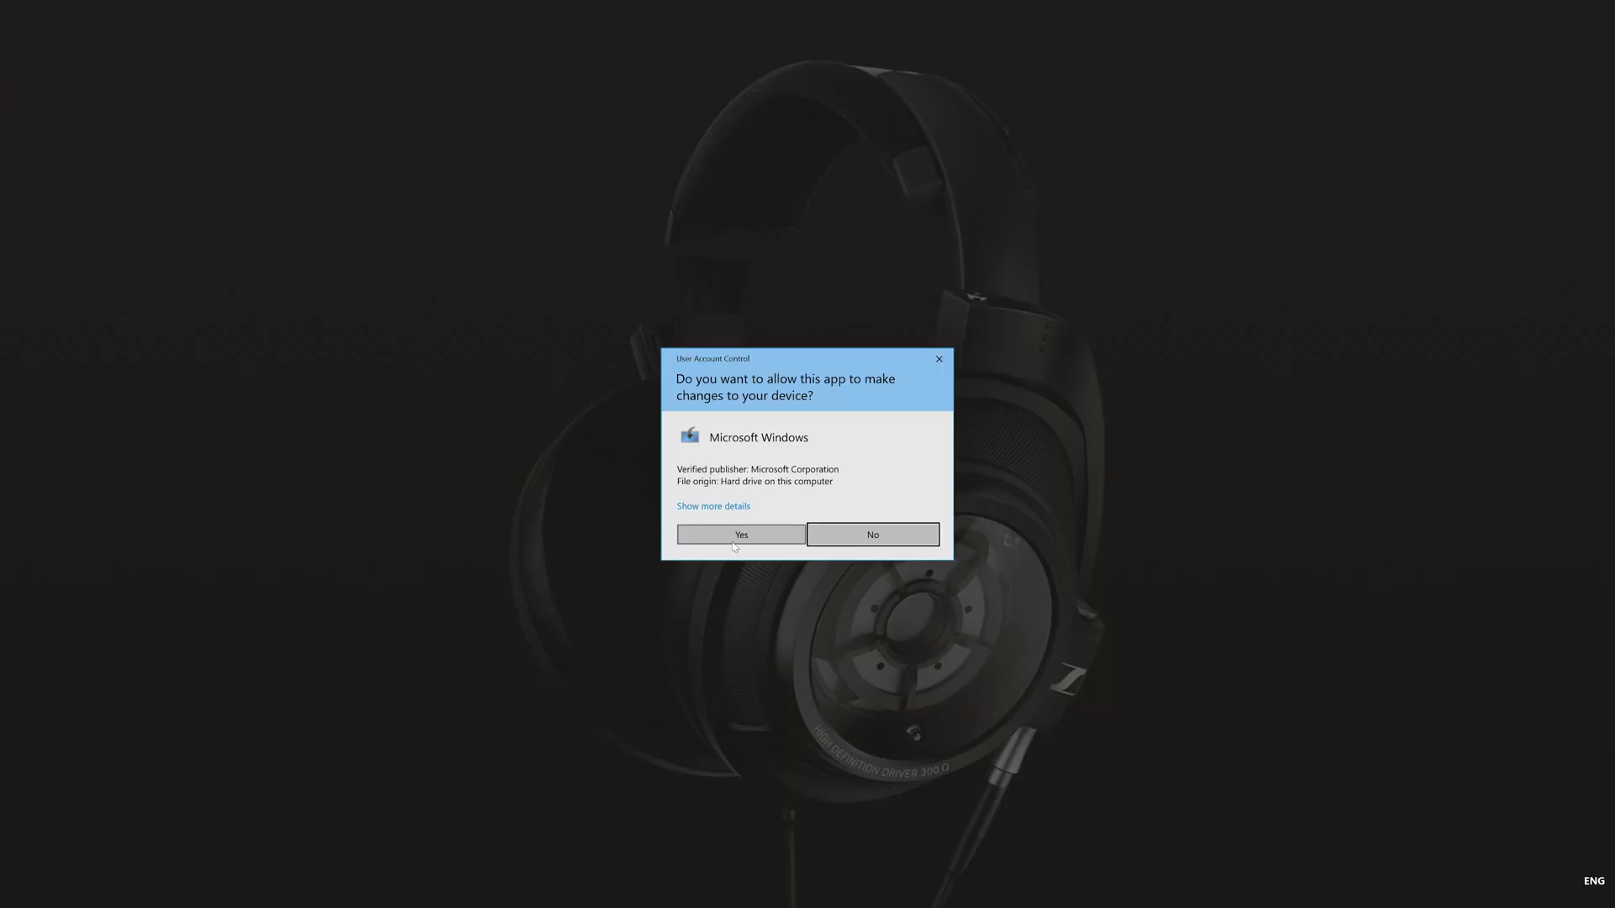
{"action": "left_click", "coordinate": [741, 538]}
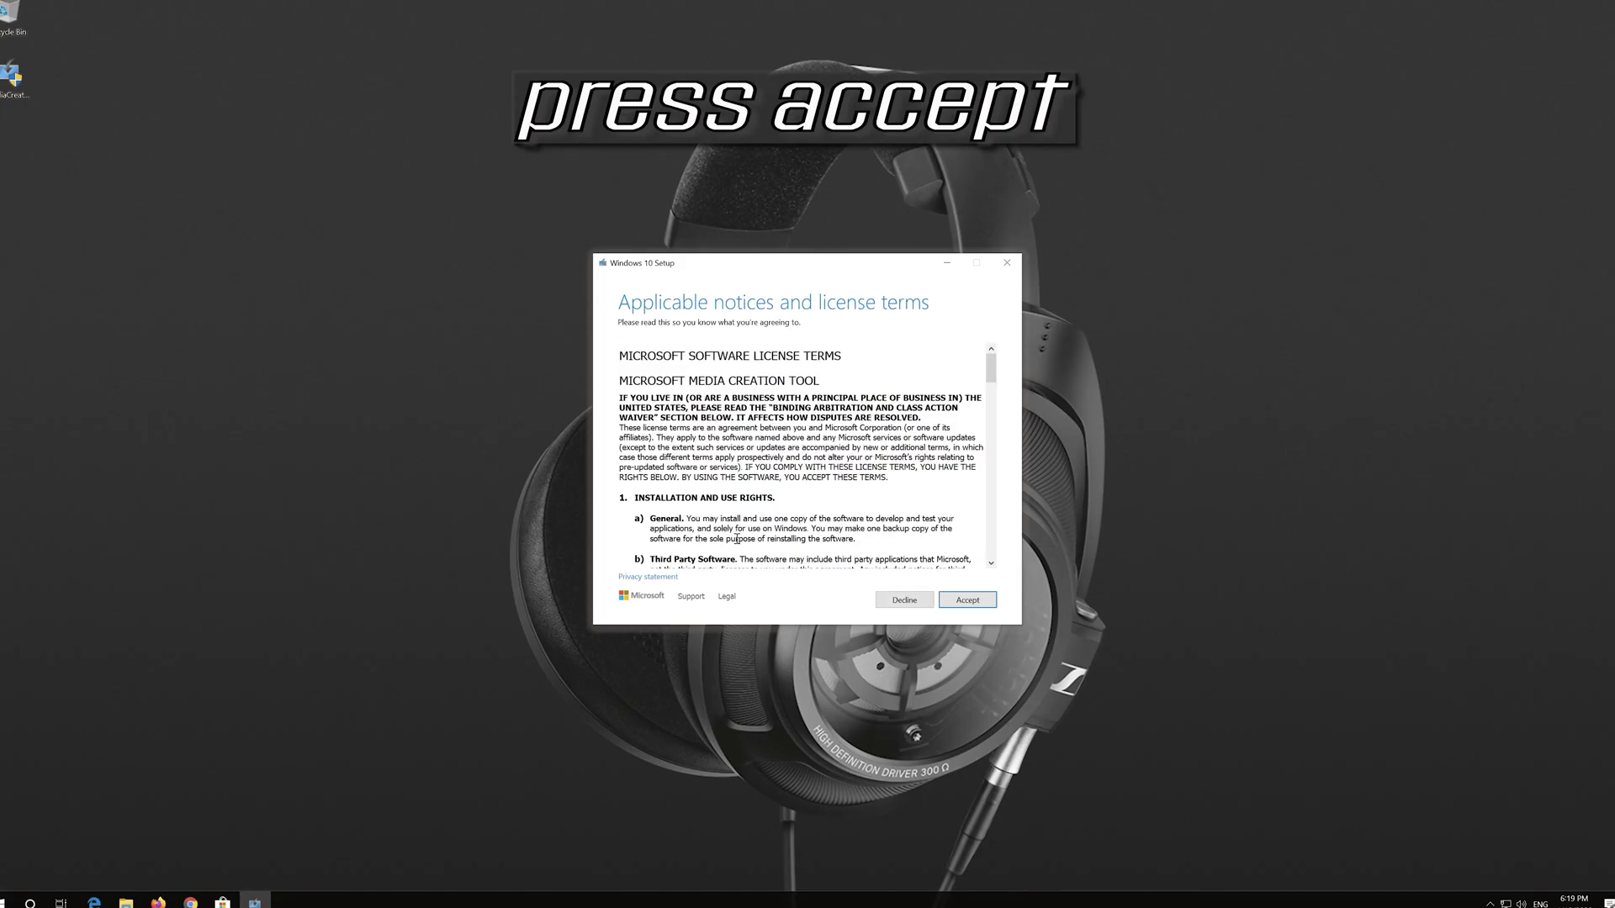
{"action": "left_click", "coordinate": [990, 598]}
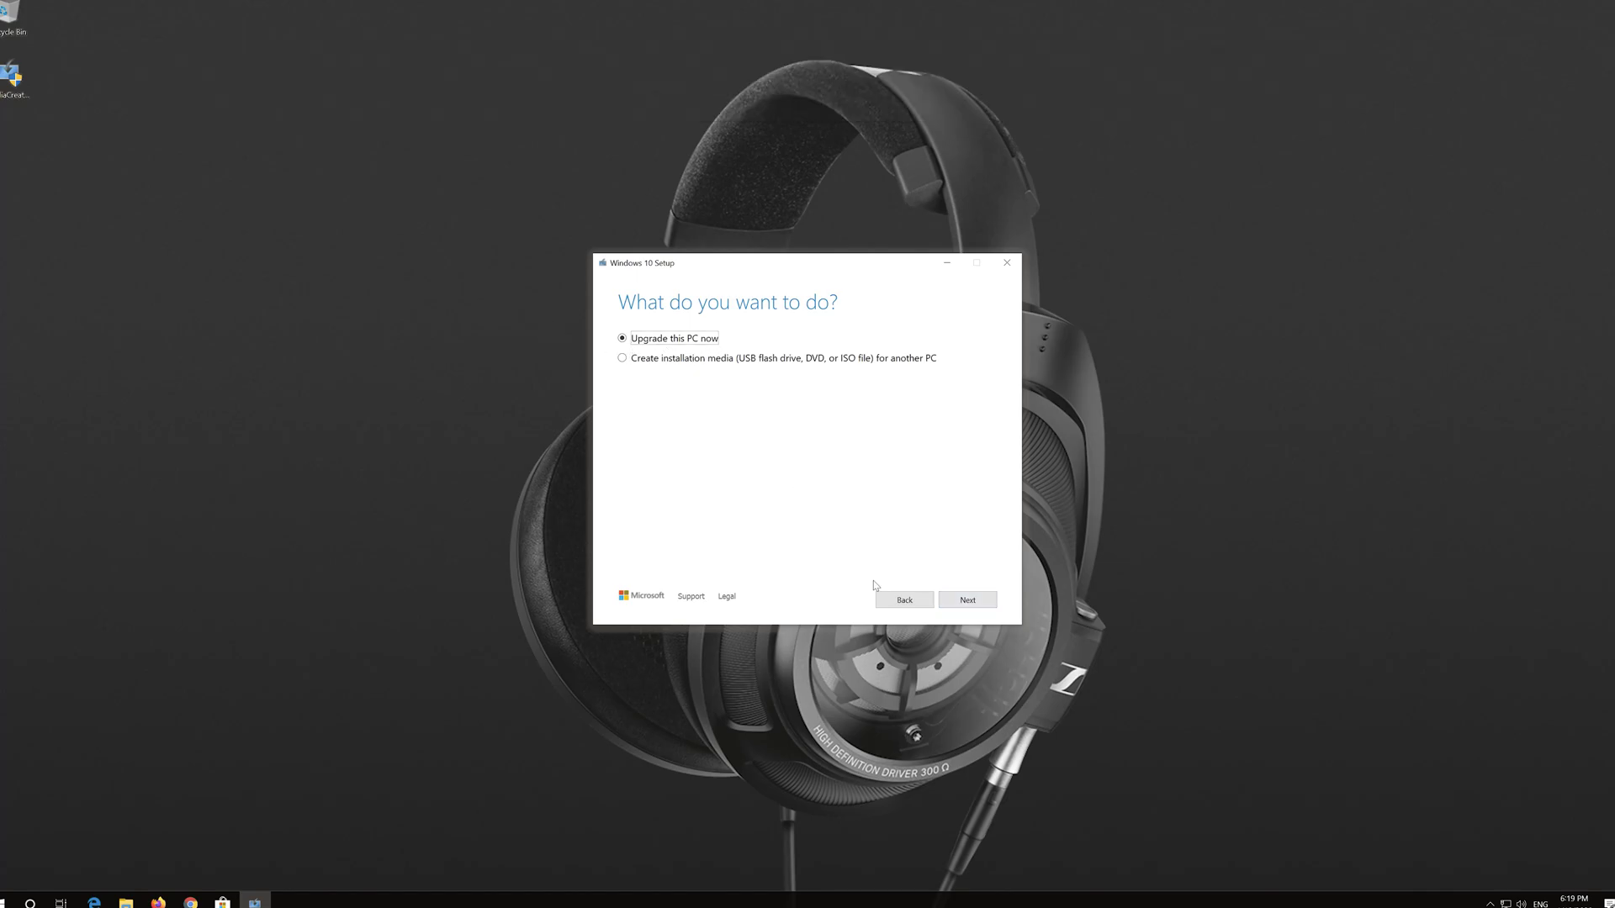
Step: Upgrade this PC now to Windows 10 Pro, keeping personal files and apps
{"action": "left_click", "coordinate": [966, 608]}
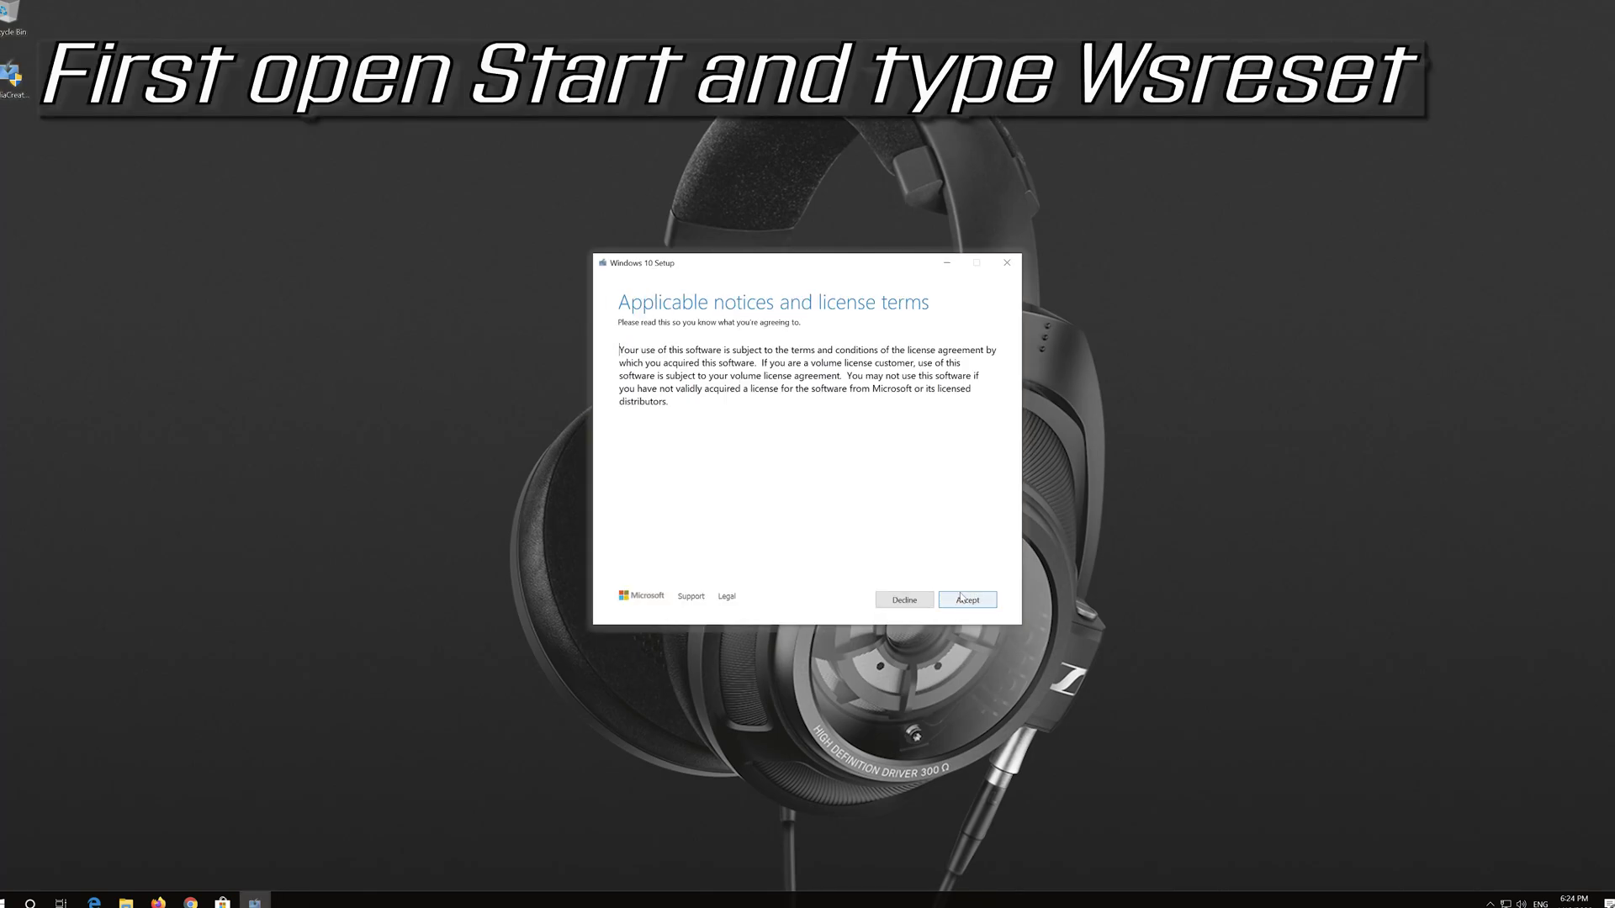
{"action": "left_click", "coordinate": [976, 602]}
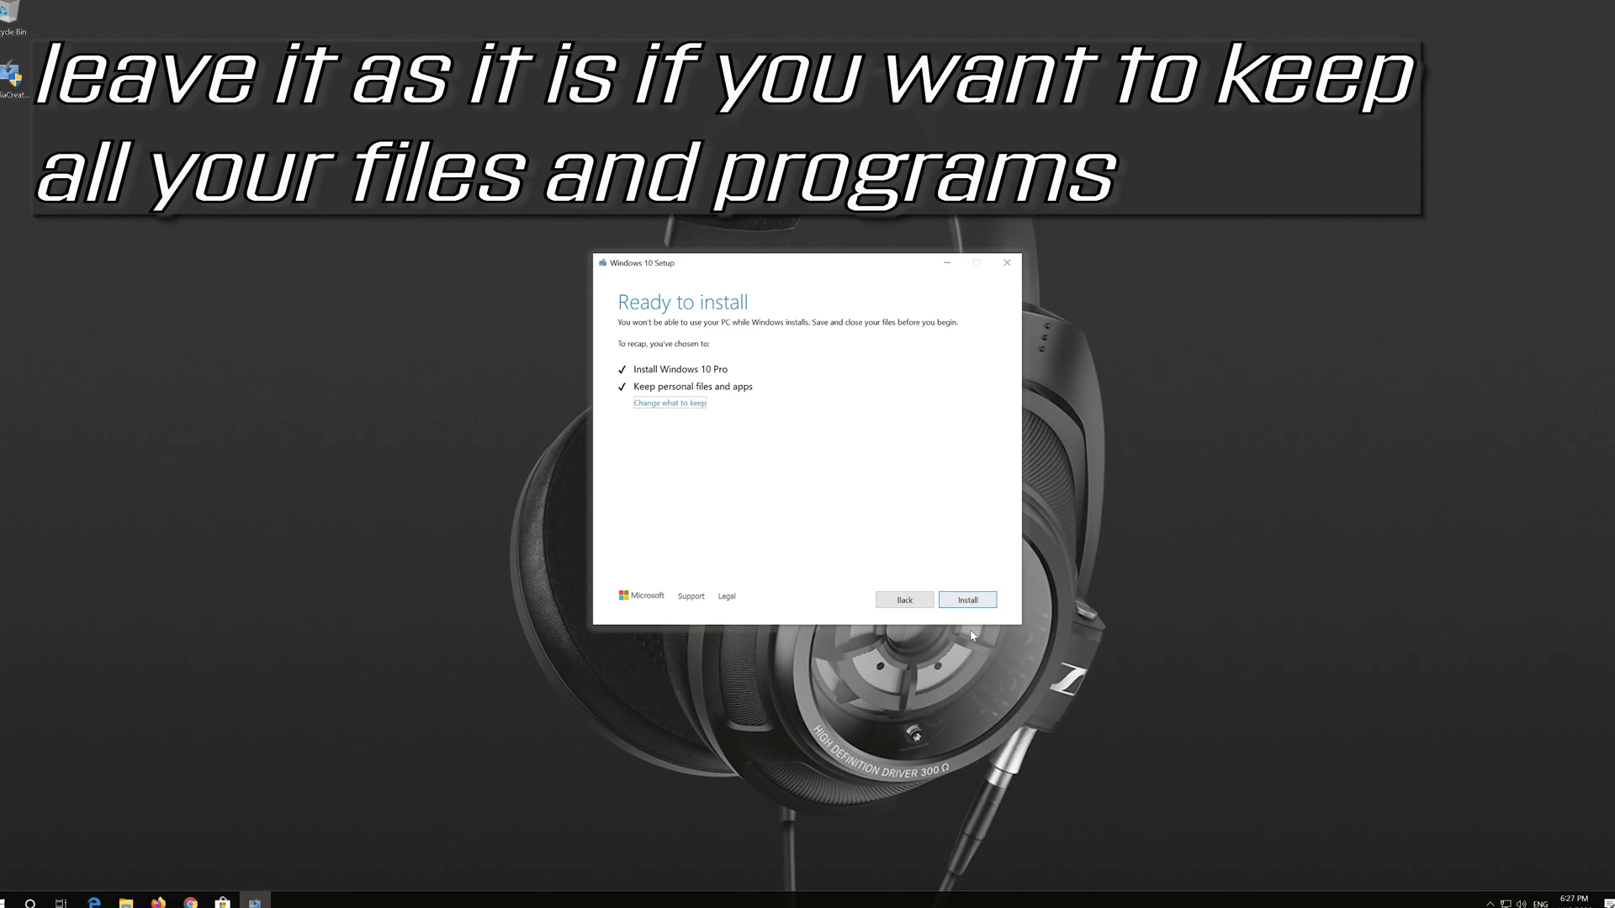
{"action": "left_click", "coordinate": [966, 602]}
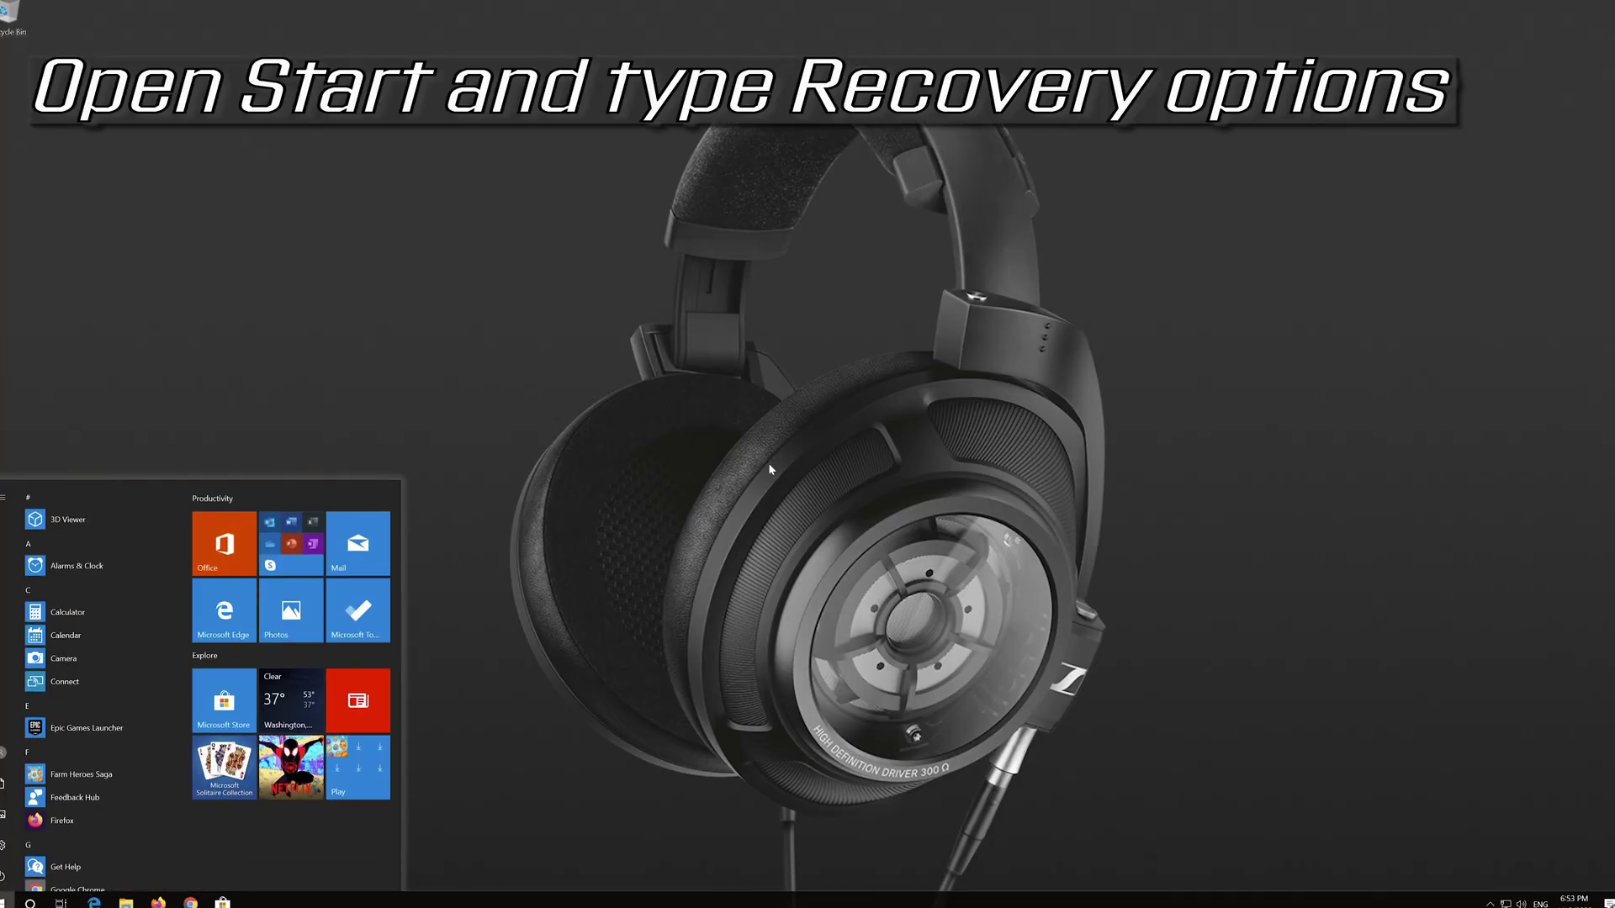
Step: Restart the PC via Advanced startup in the Recovery options settings
{"action": "type", "text": "recovery"}
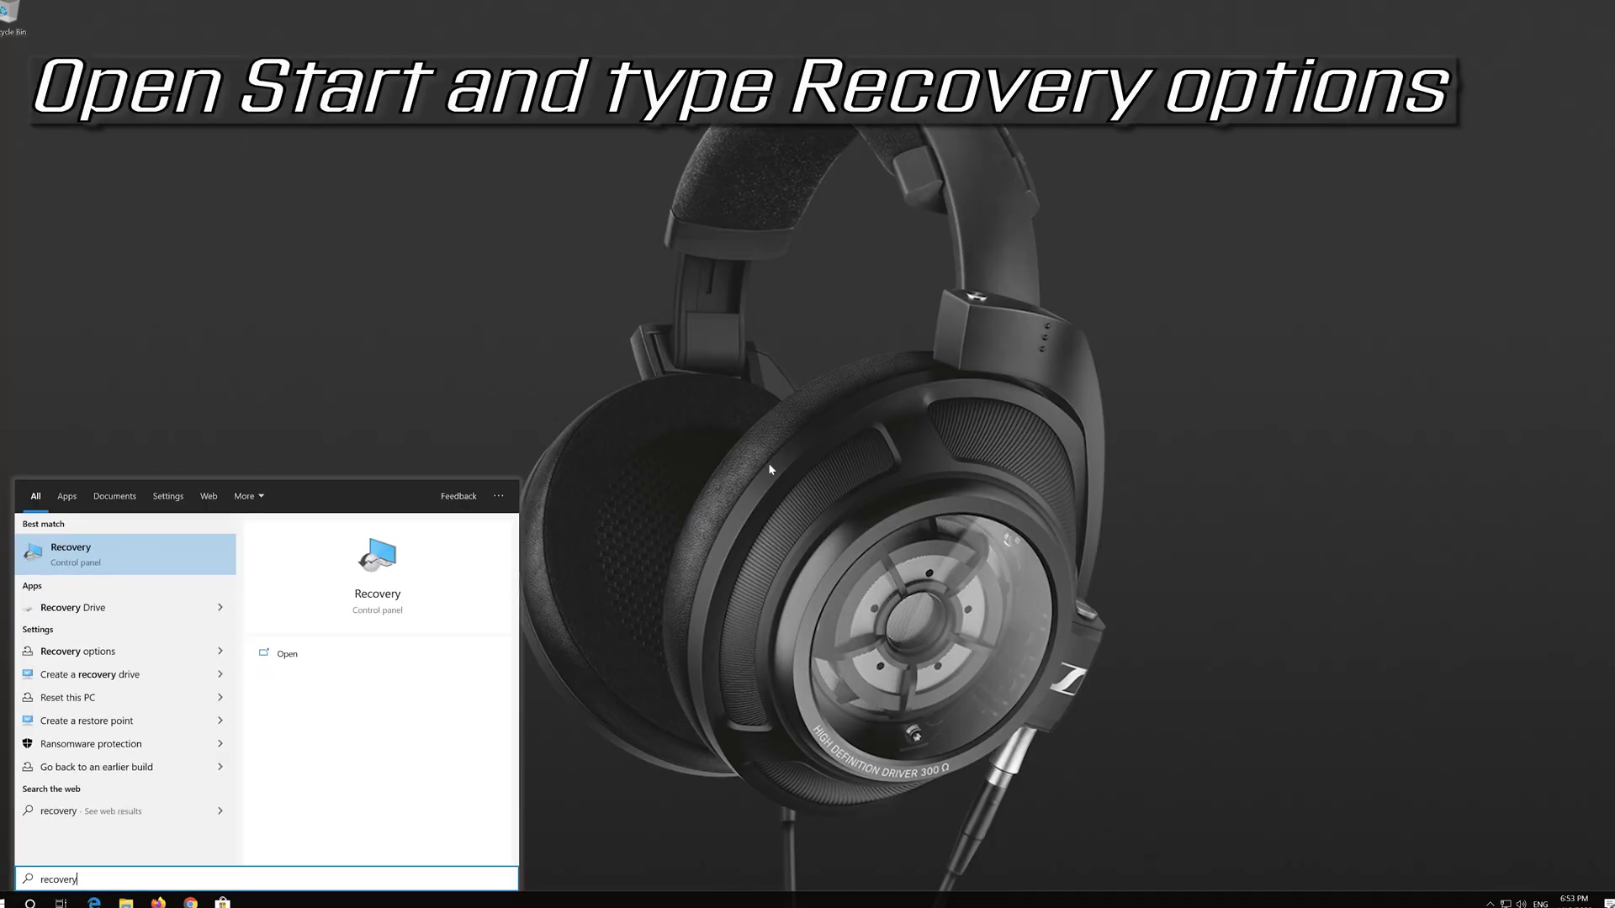
{"action": "type", "text": " option"}
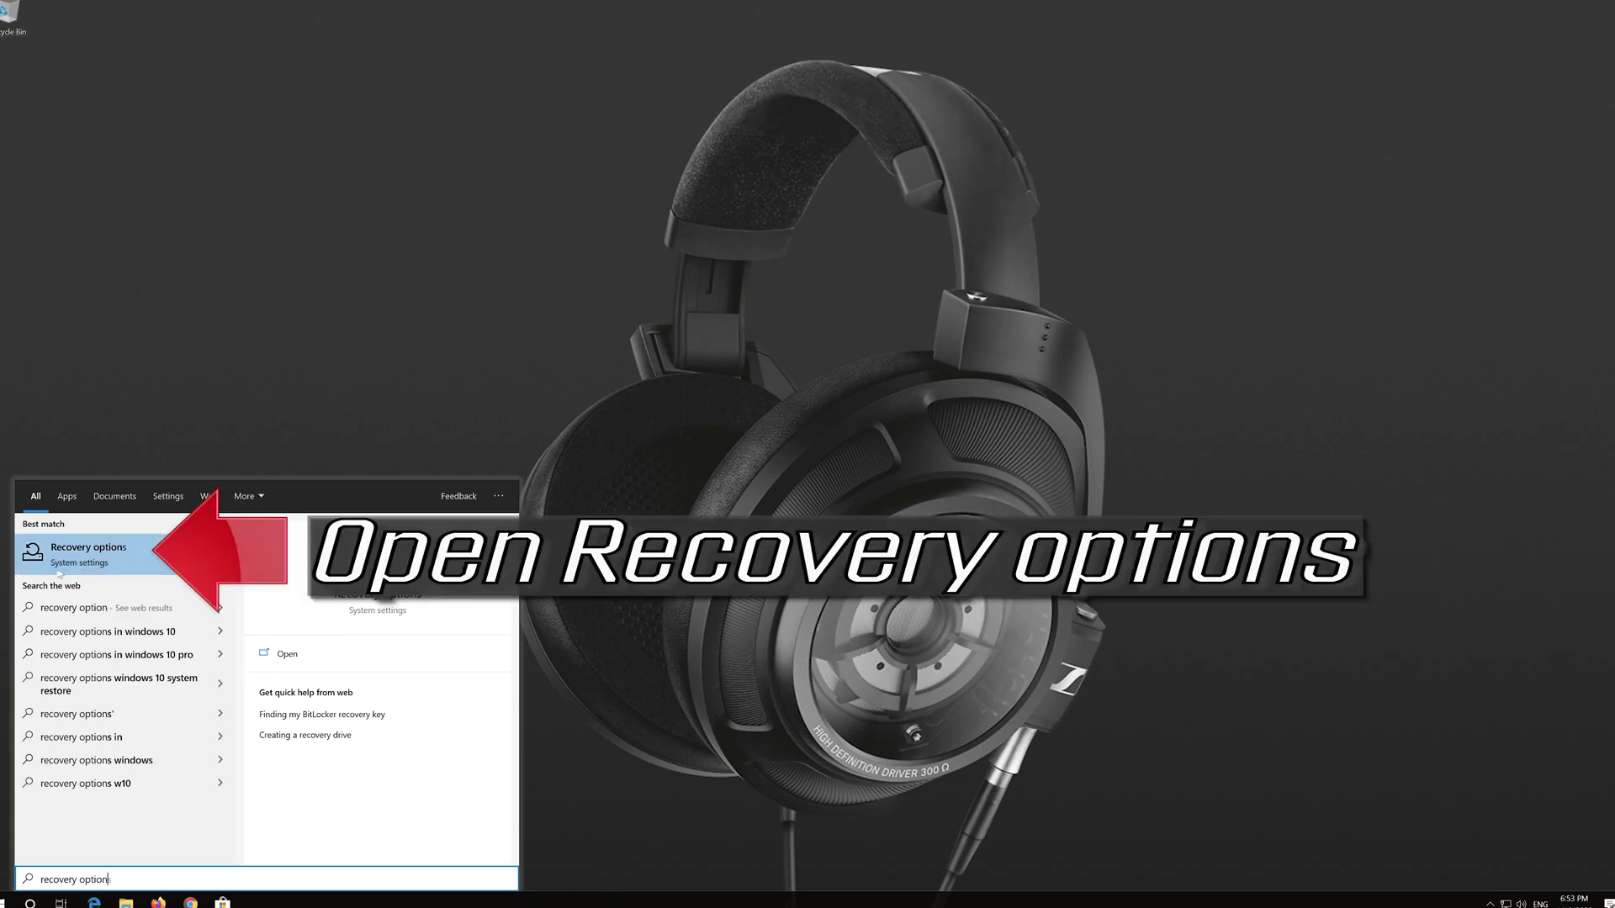
{"action": "left_click", "coordinate": [126, 560]}
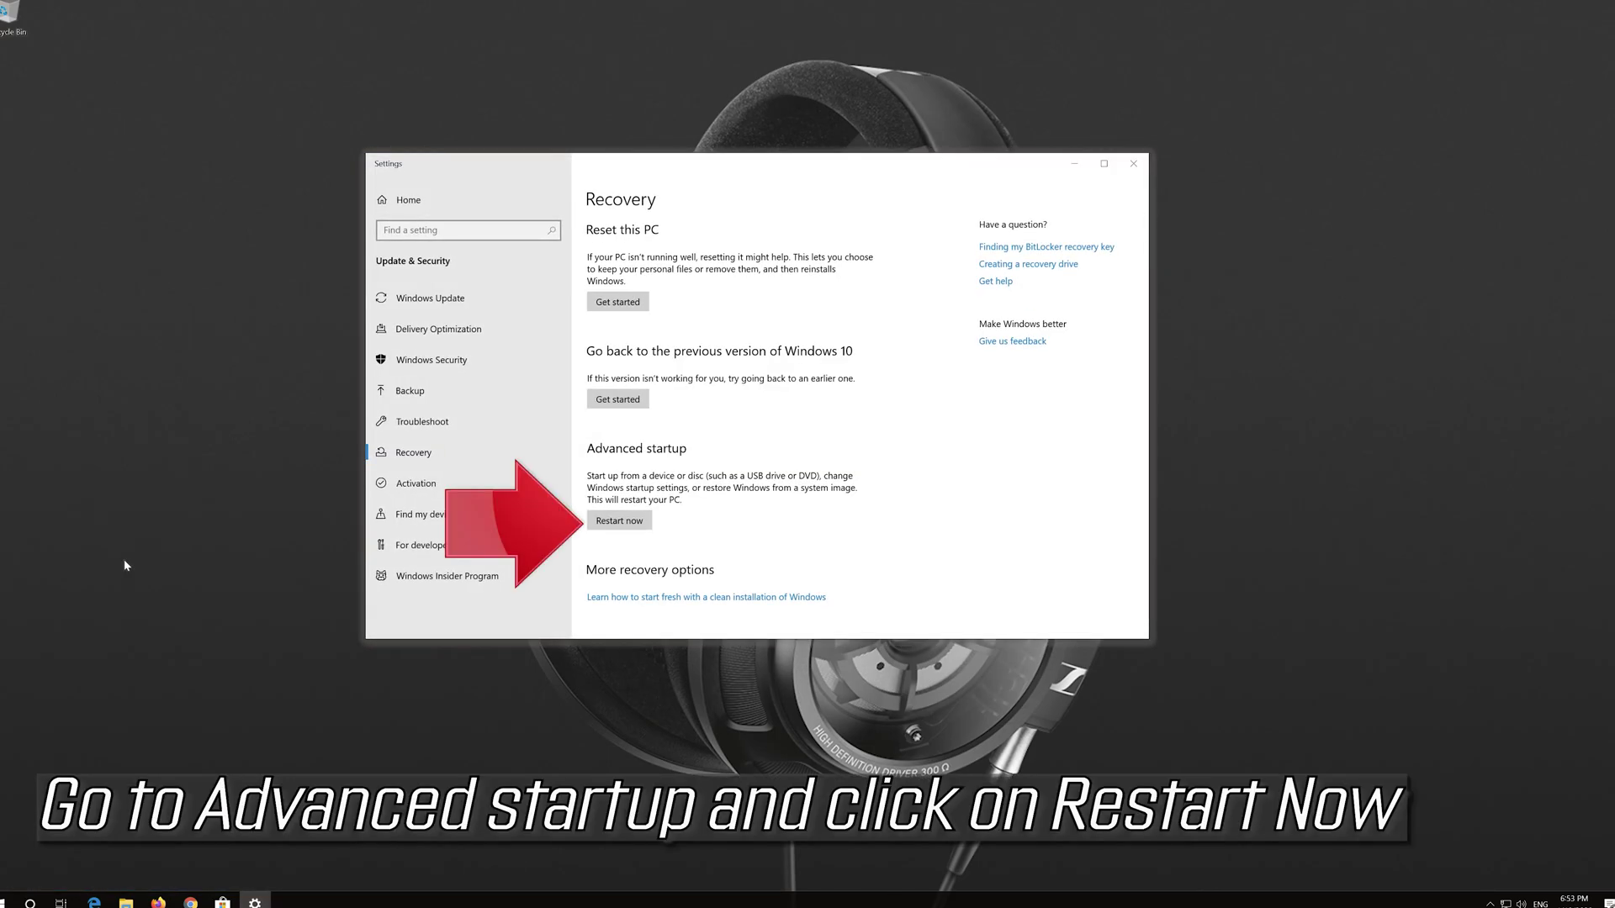
{"action": "left_click", "coordinate": [607, 522]}
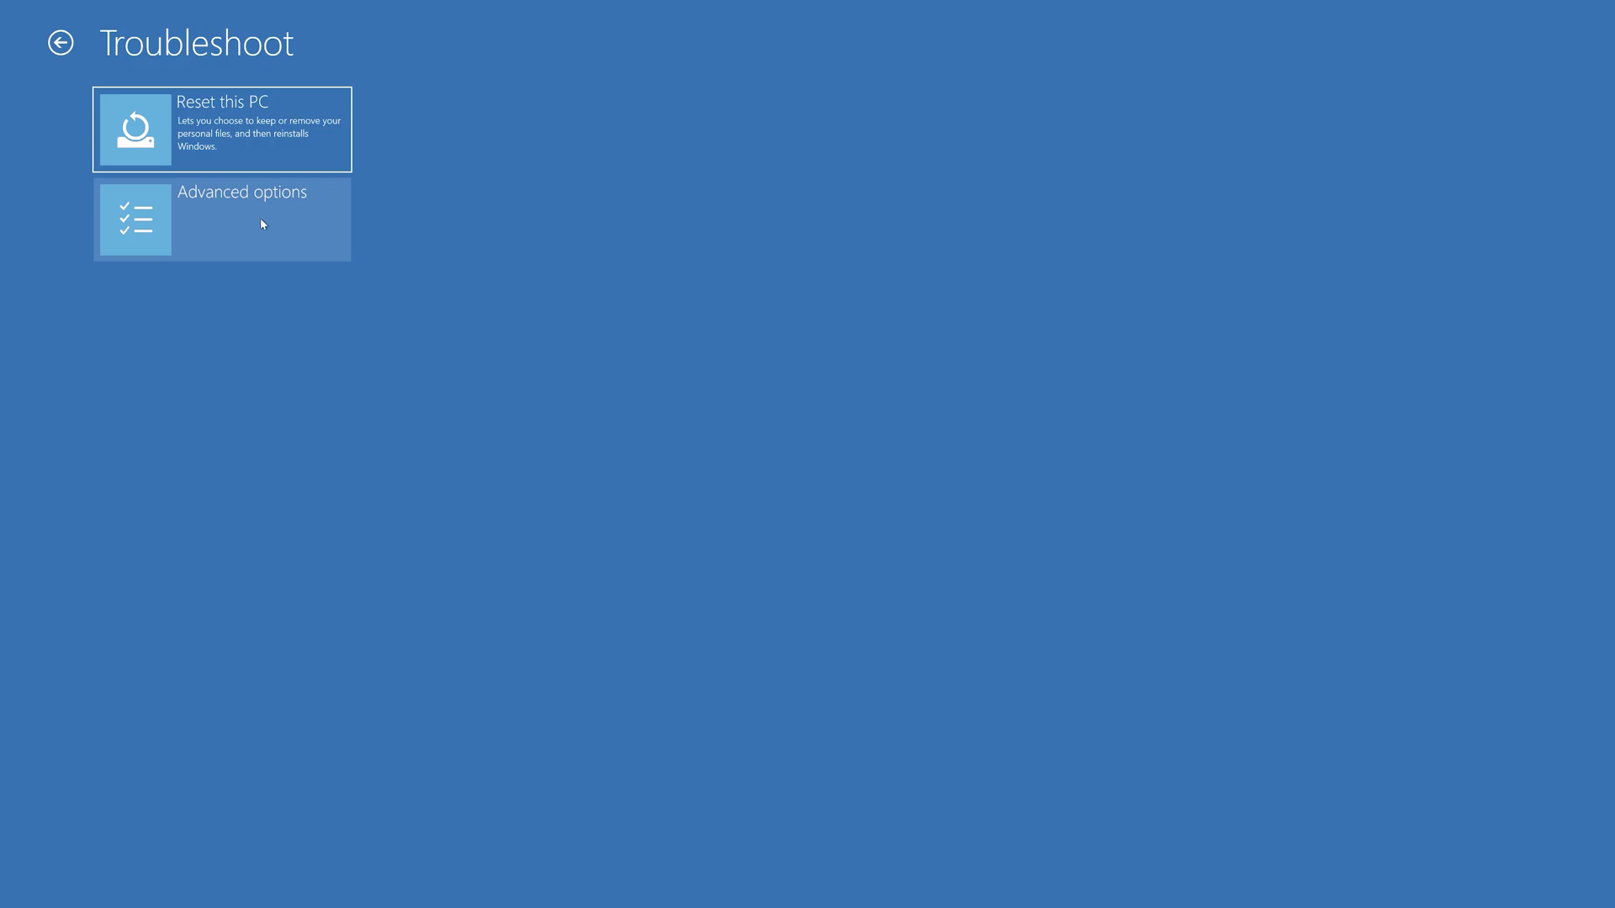
Step: Open System Restore from Troubleshoot's Advanced options
{"action": "left_click", "coordinate": [246, 228]}
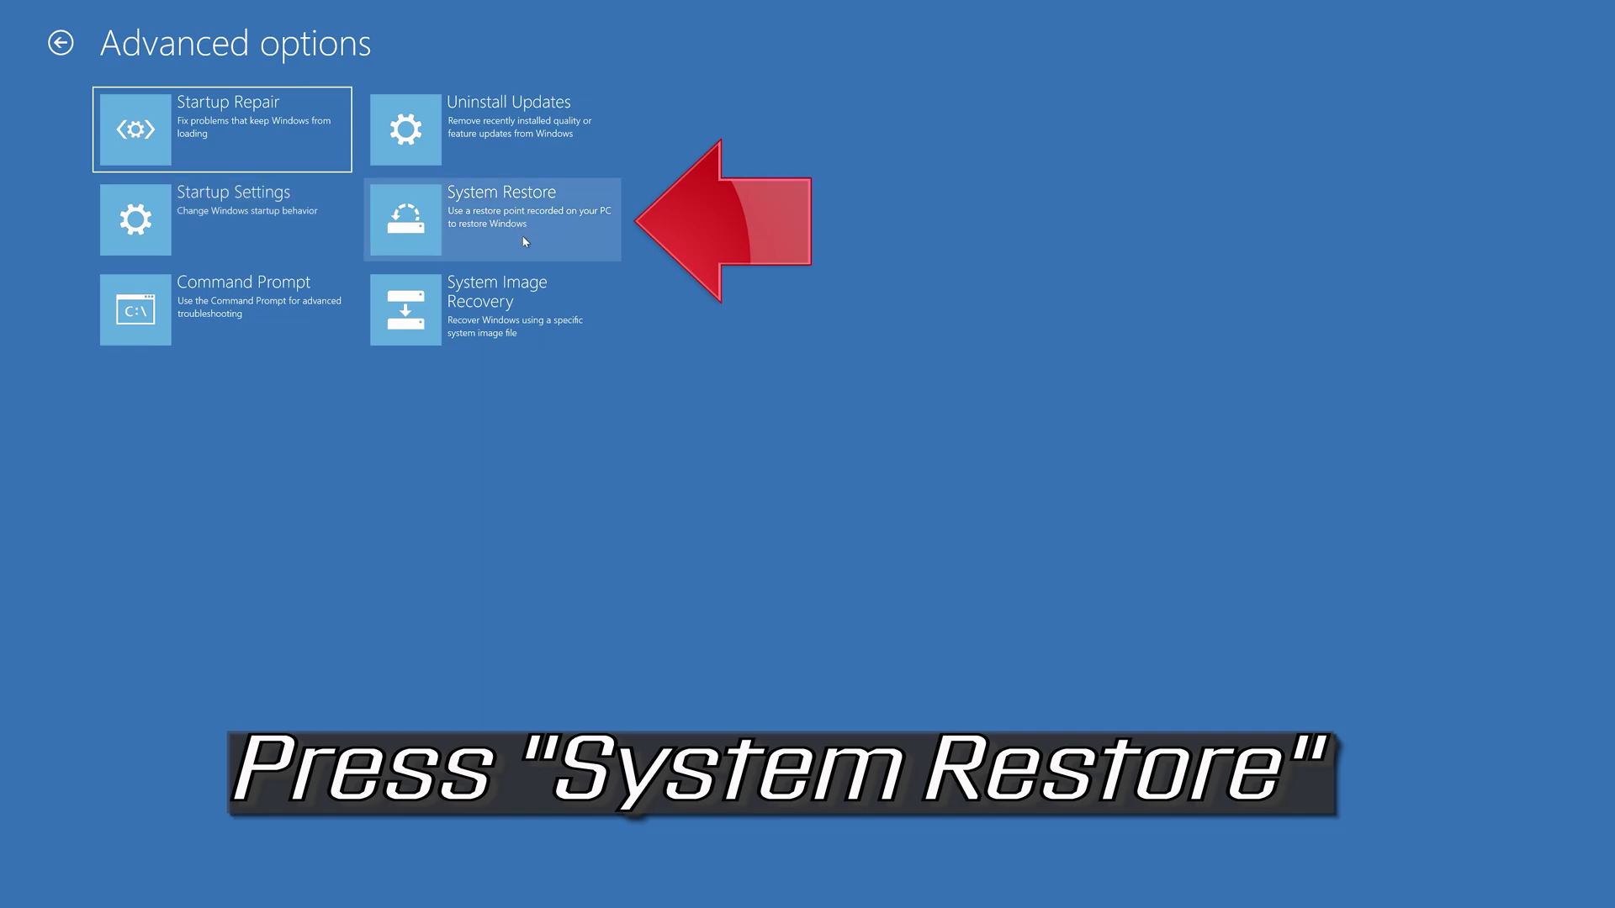
{"action": "left_click", "coordinate": [523, 242]}
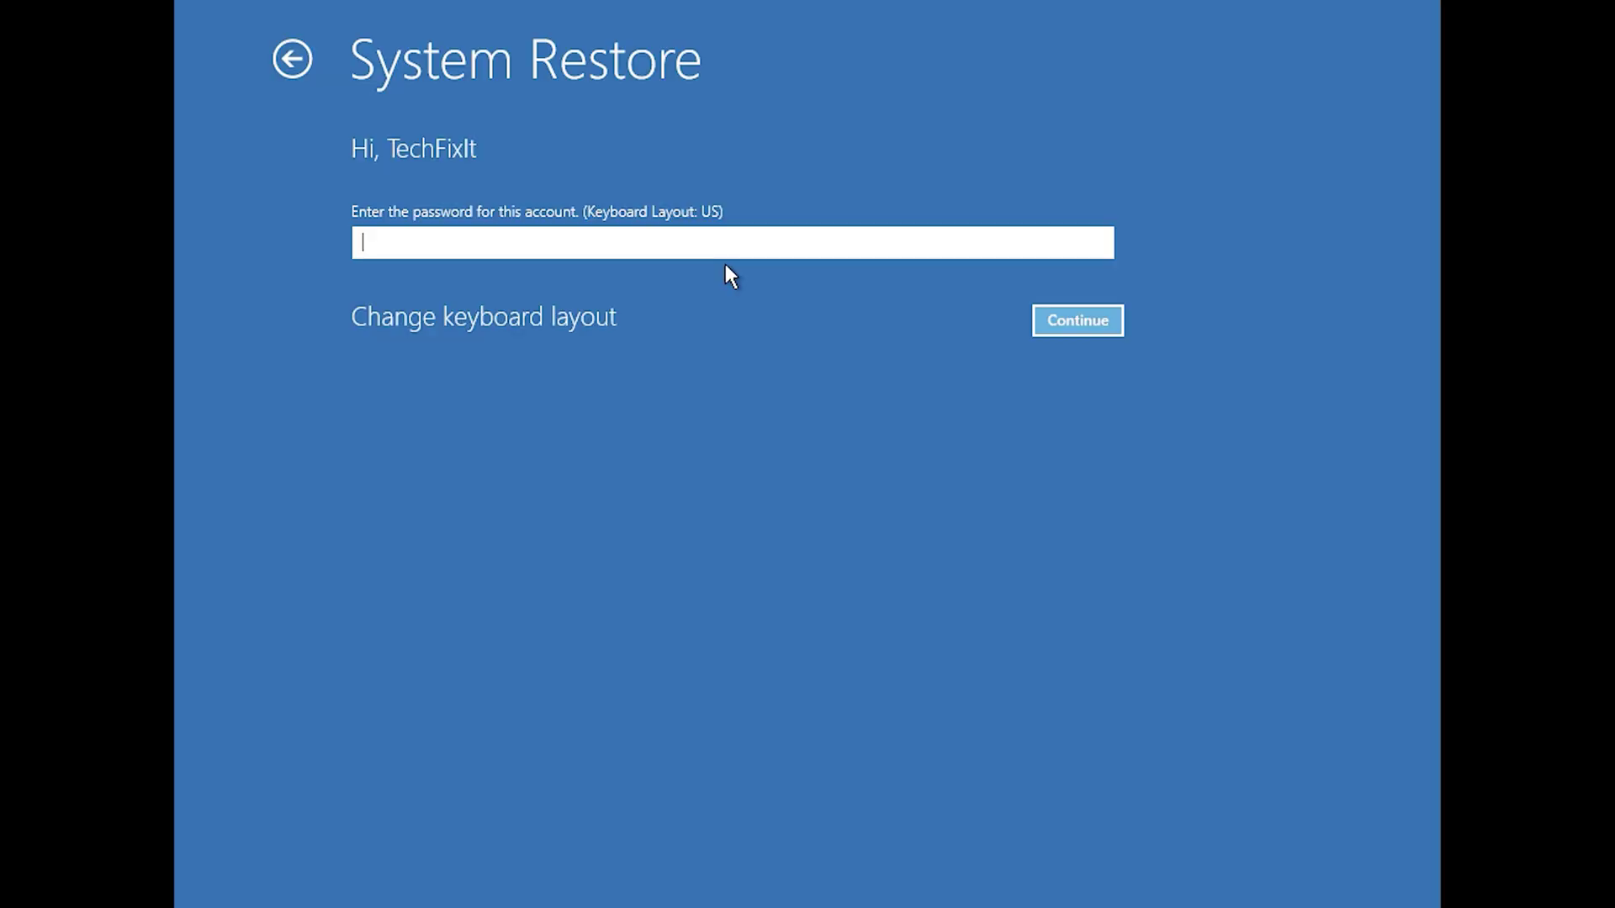
Step: Sign in and restore to the 1/10/2020 12:21:42 AM restore point
{"action": "left_click", "coordinate": [1057, 320]}
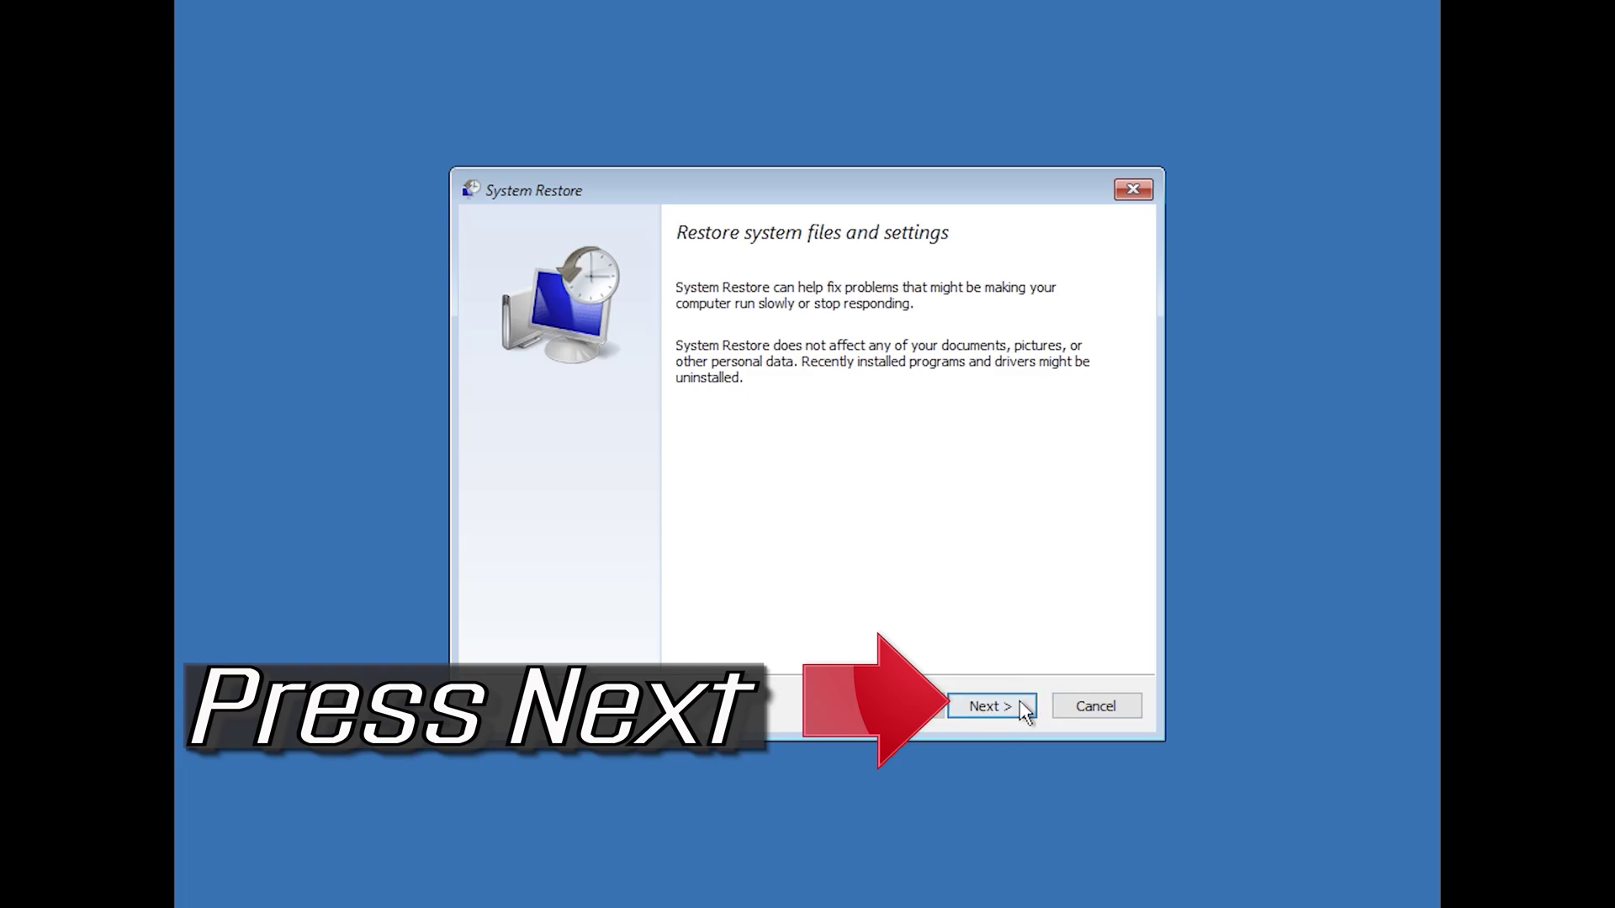
{"action": "left_click", "coordinate": [992, 706]}
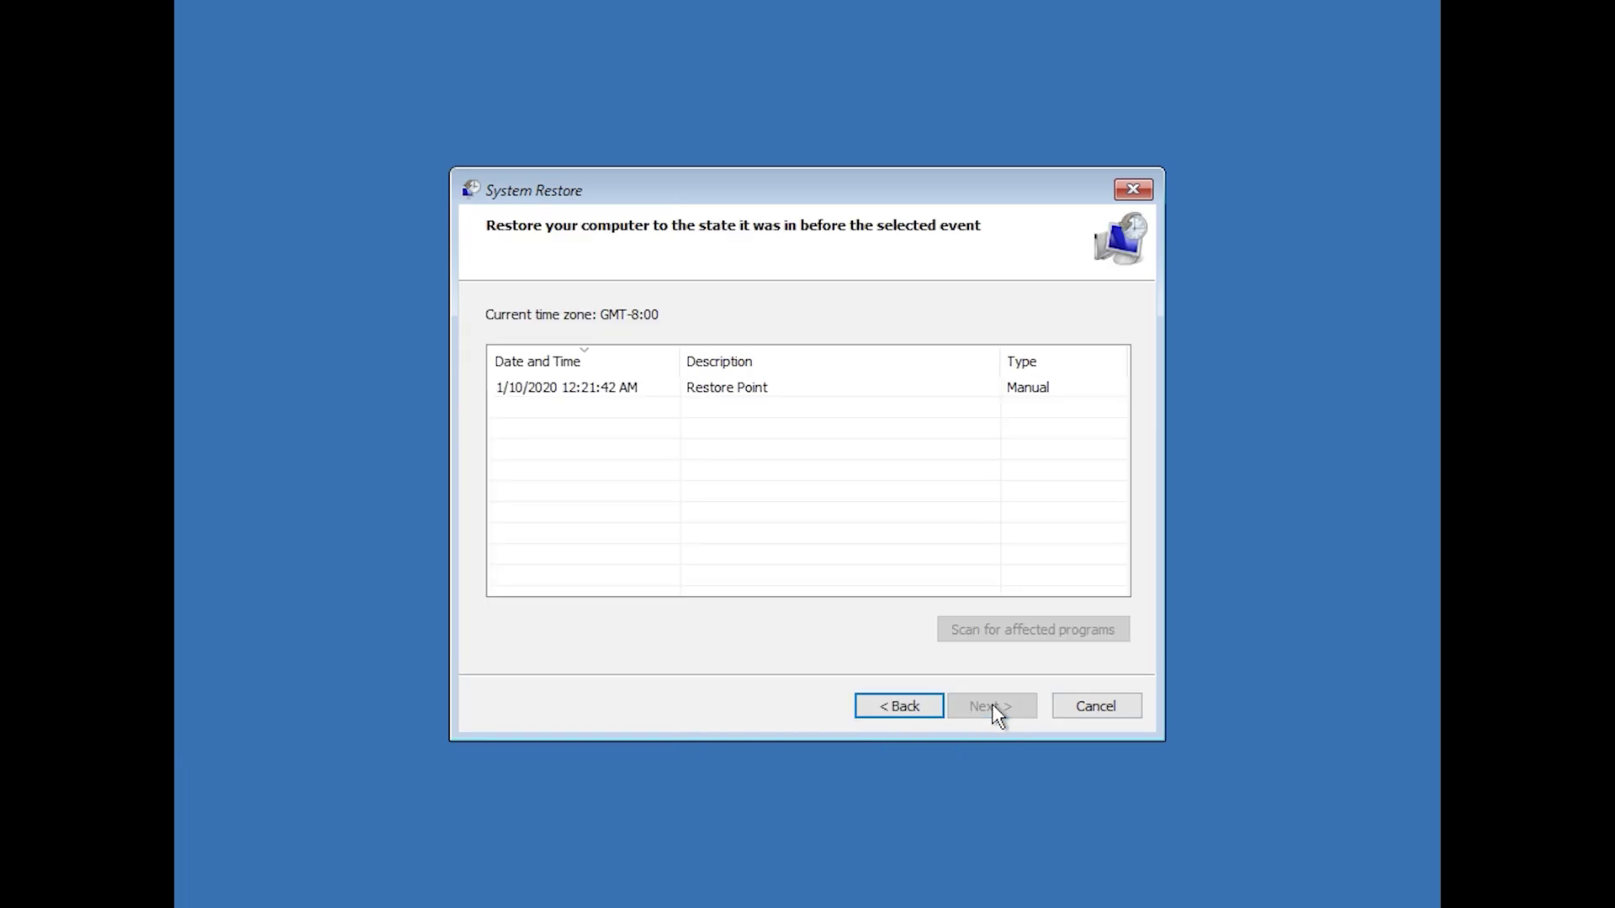
{"action": "left_click", "coordinate": [586, 389]}
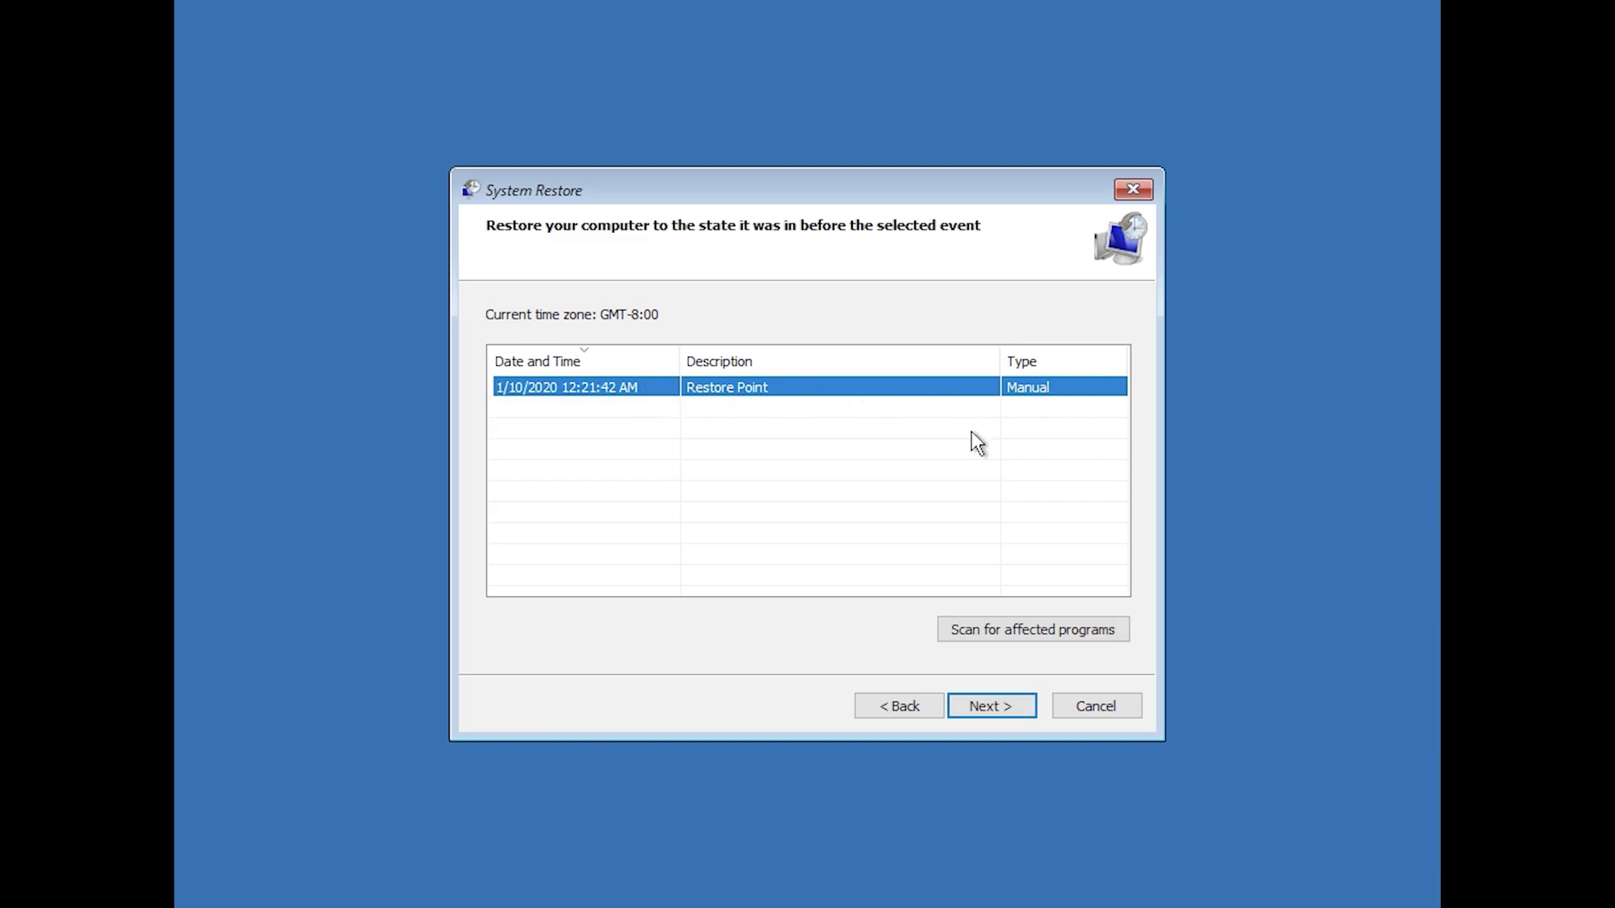
{"action": "left_click", "coordinate": [998, 714]}
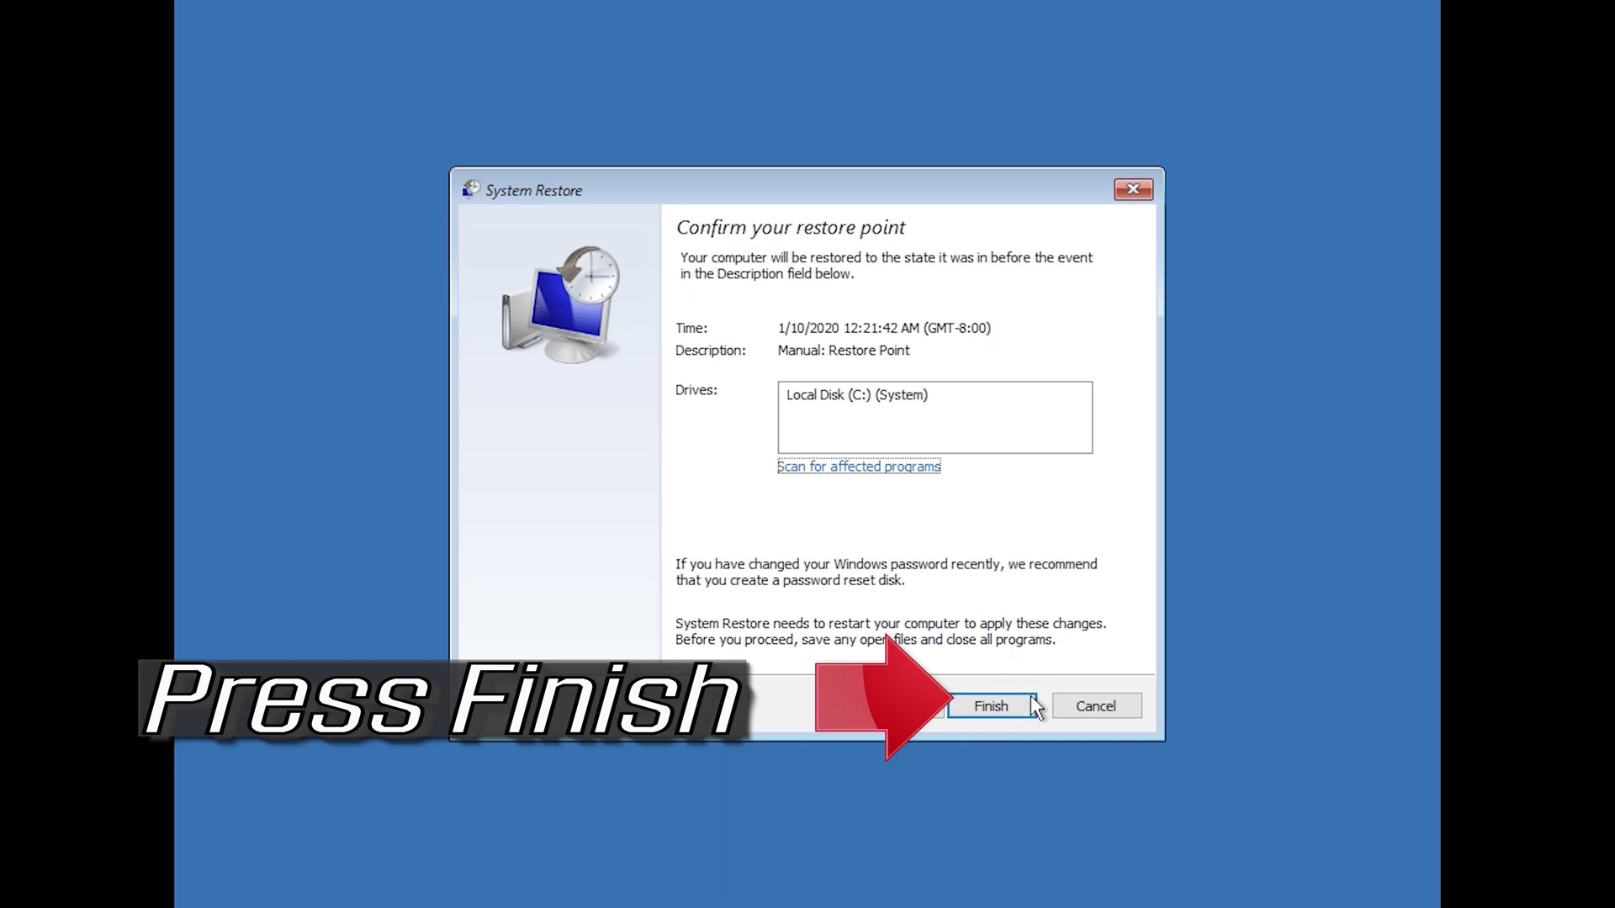
{"action": "left_click", "coordinate": [991, 711]}
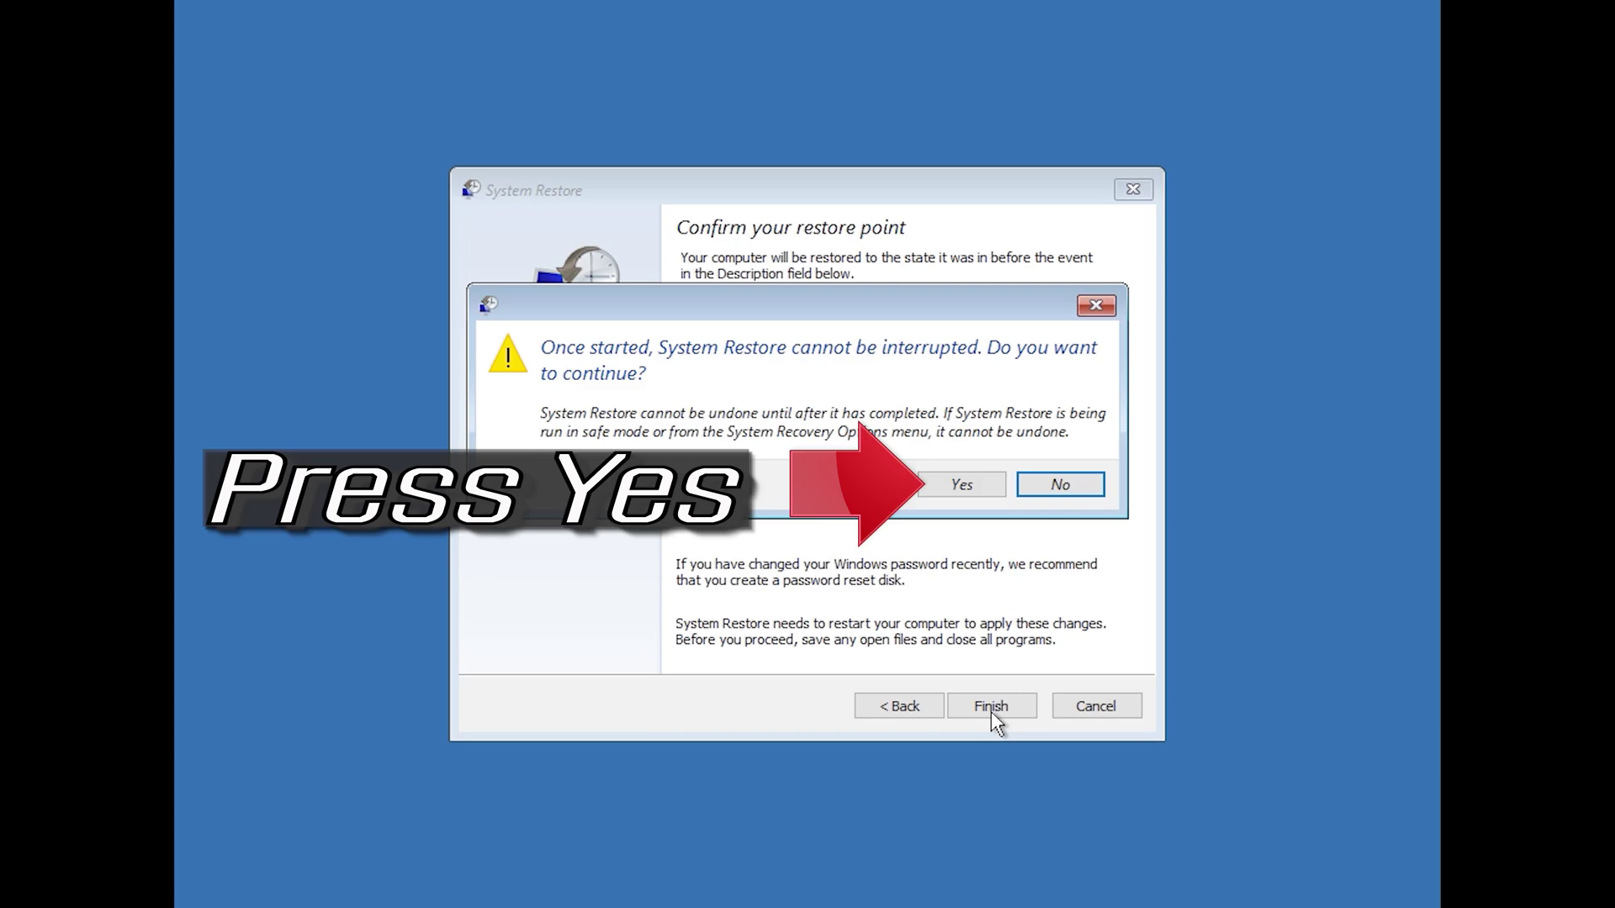